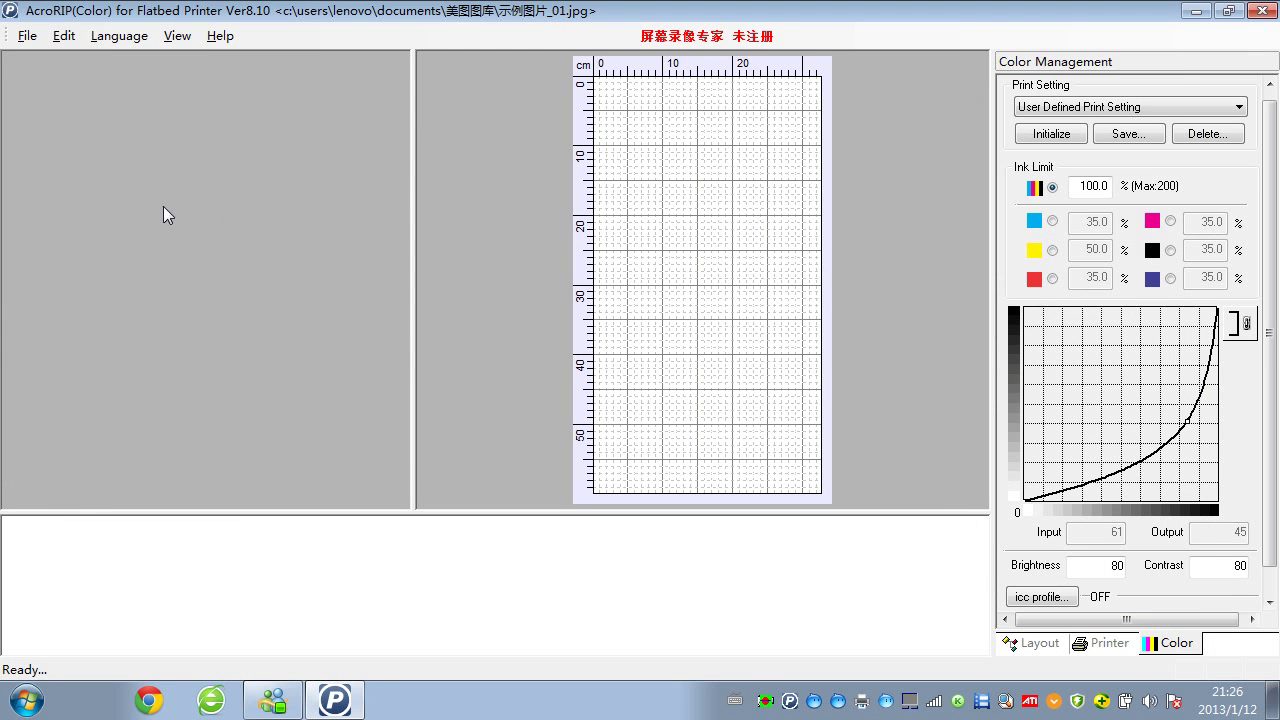
Step: Import the portrait photo 示例图片_01 into the job through File > Open
{"action": "left_click", "coordinate": [27, 36]}
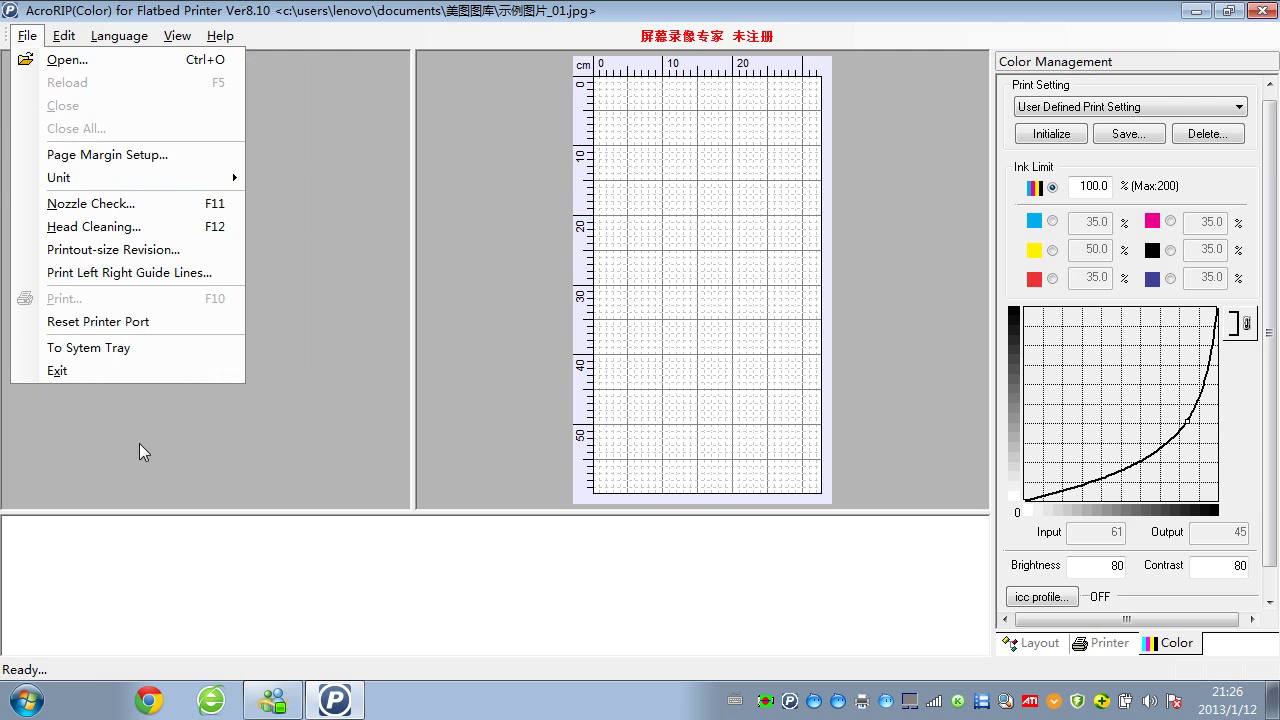
{"action": "left_click", "coordinate": [208, 62]}
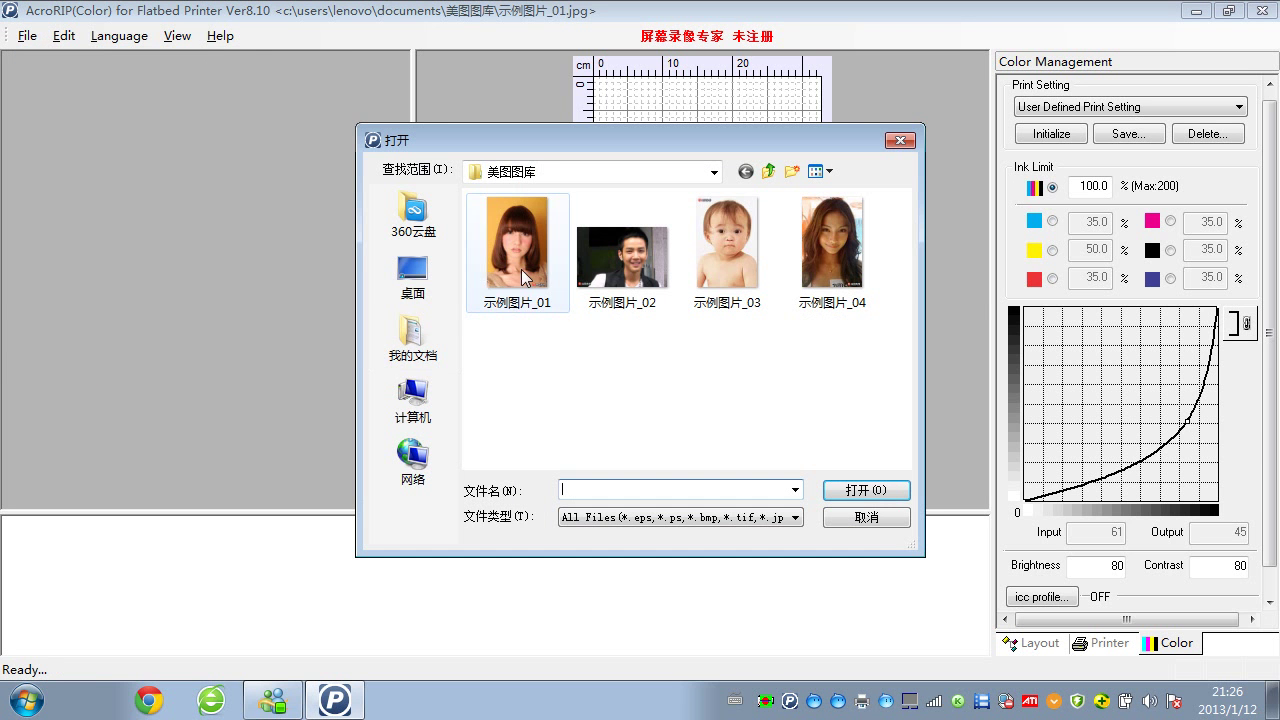
{"action": "left_click", "coordinate": [519, 259]}
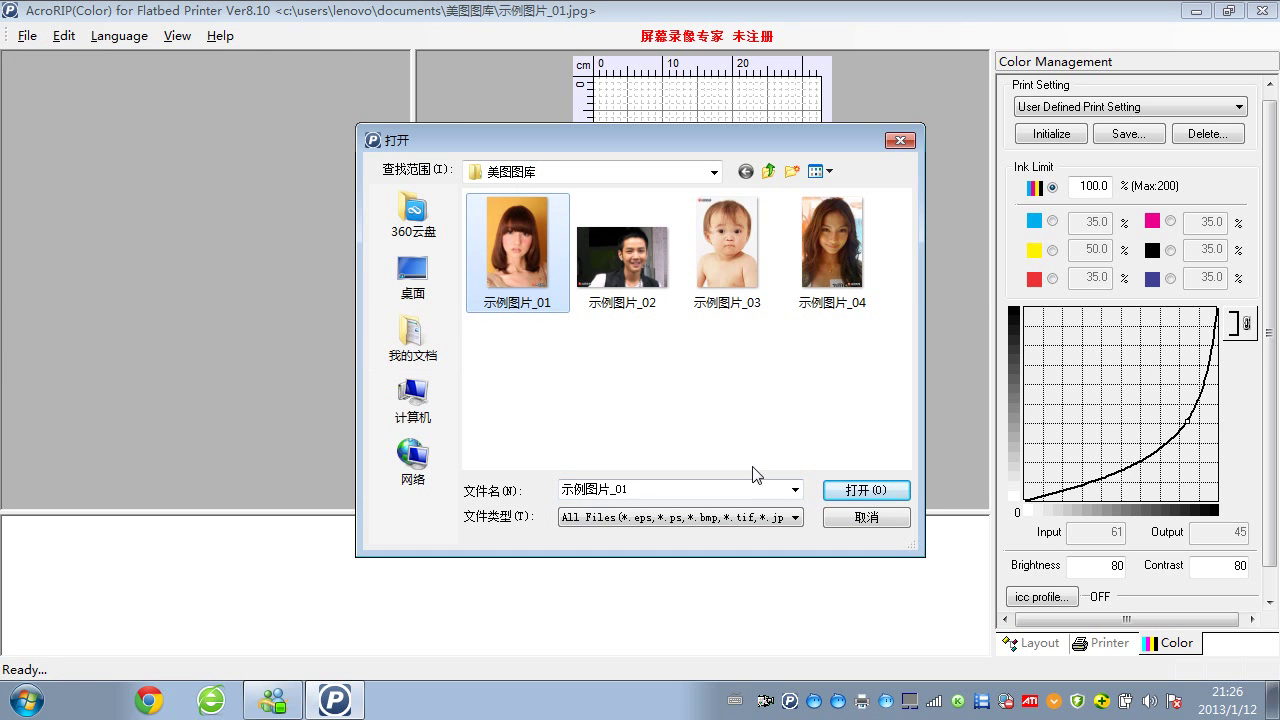
{"action": "left_click", "coordinate": [880, 494]}
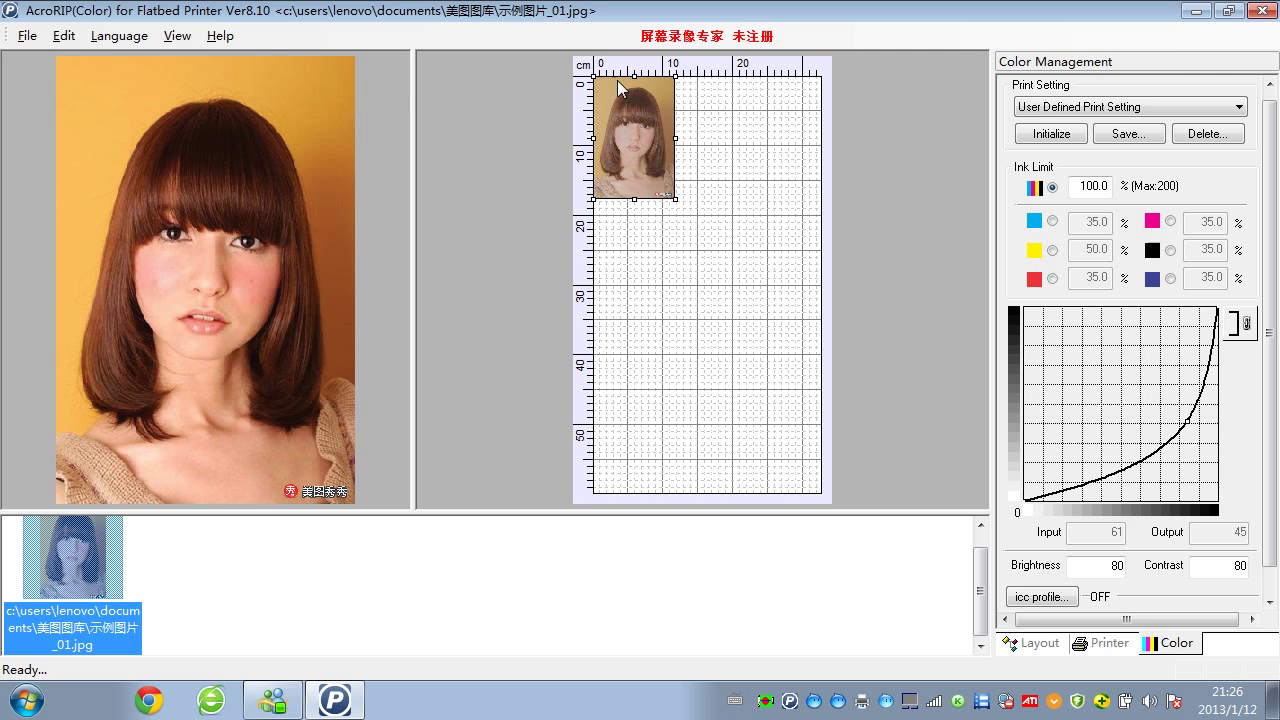
Step: Choose Stylus Photo 1390 as the printer model and keep the port on DOP7
{"action": "left_click", "coordinate": [1044, 652]}
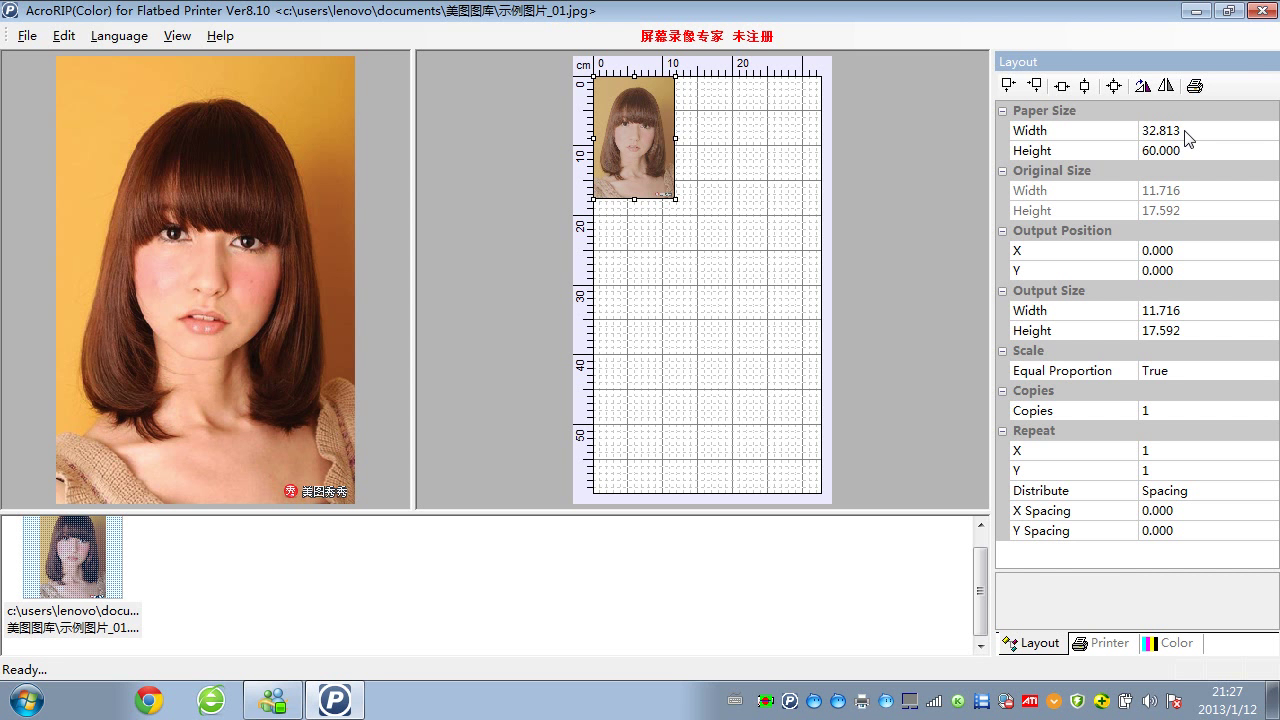
{"action": "left_click", "coordinate": [1107, 648]}
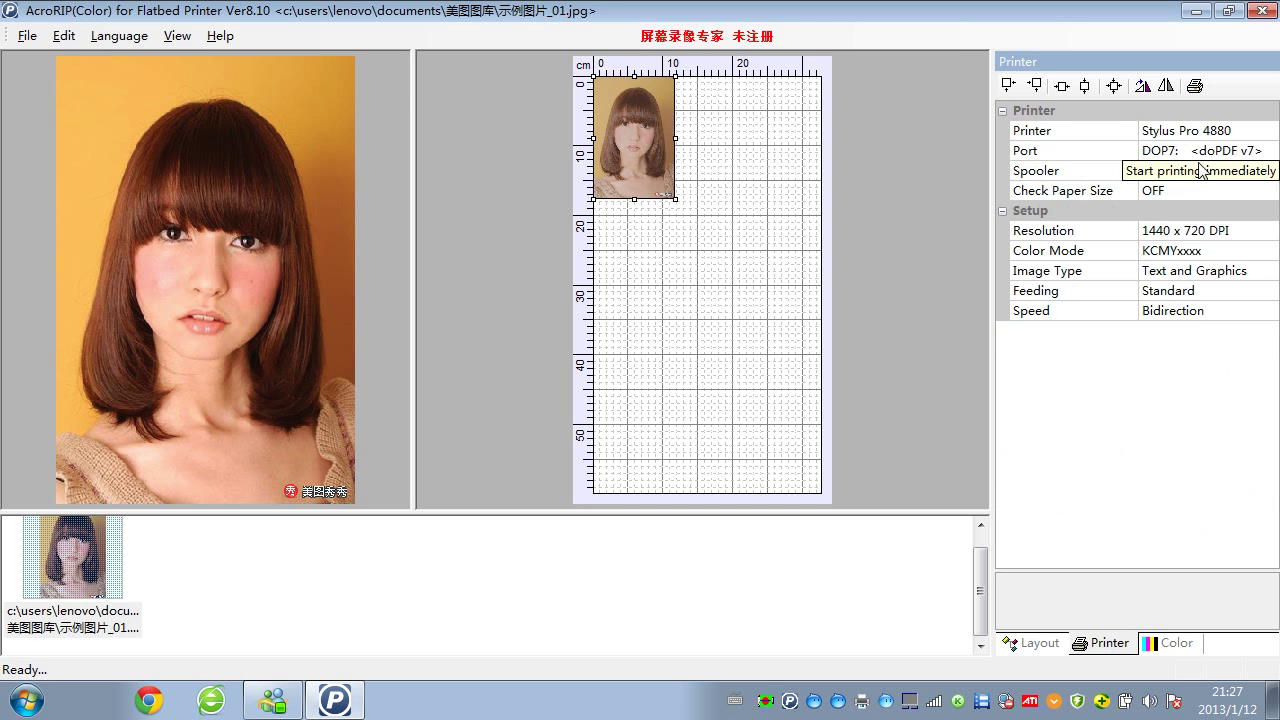
{"action": "left_click", "coordinate": [1194, 131]}
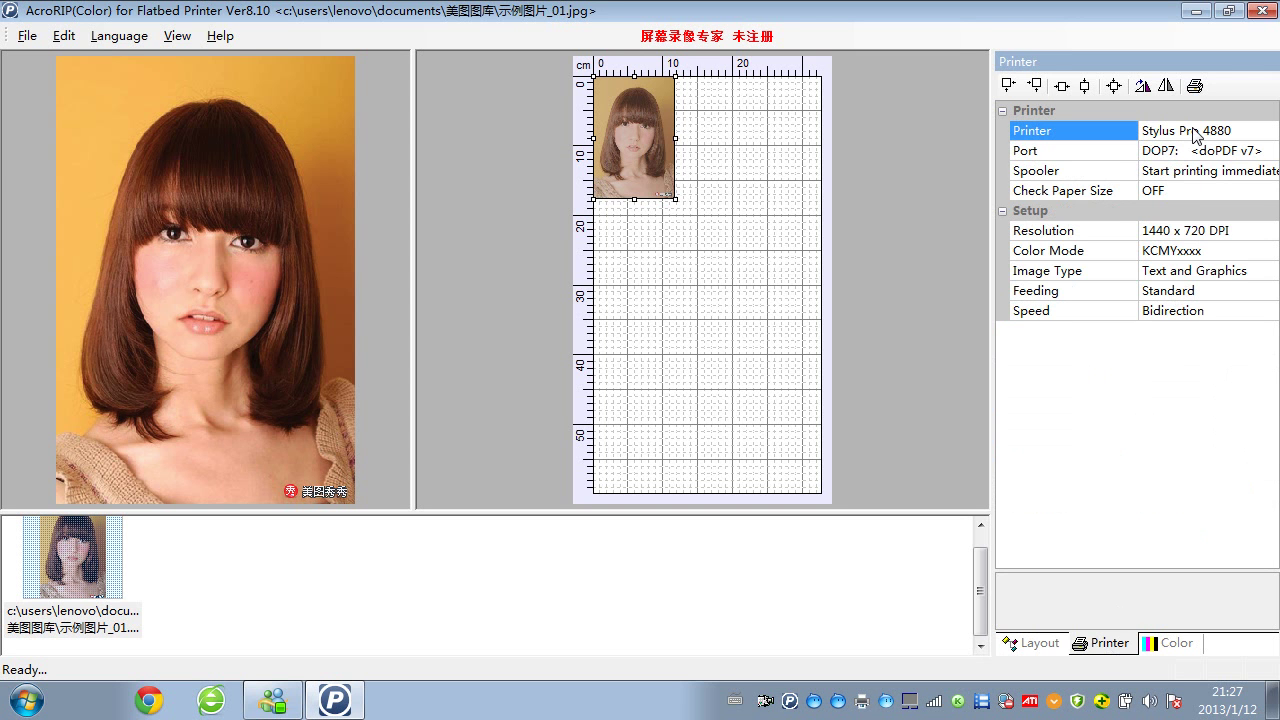
{"action": "left_click", "coordinate": [1270, 131]}
{"action": "left_click_drag", "start_coordinate": [1266, 218], "coordinate": [1277, 180]}
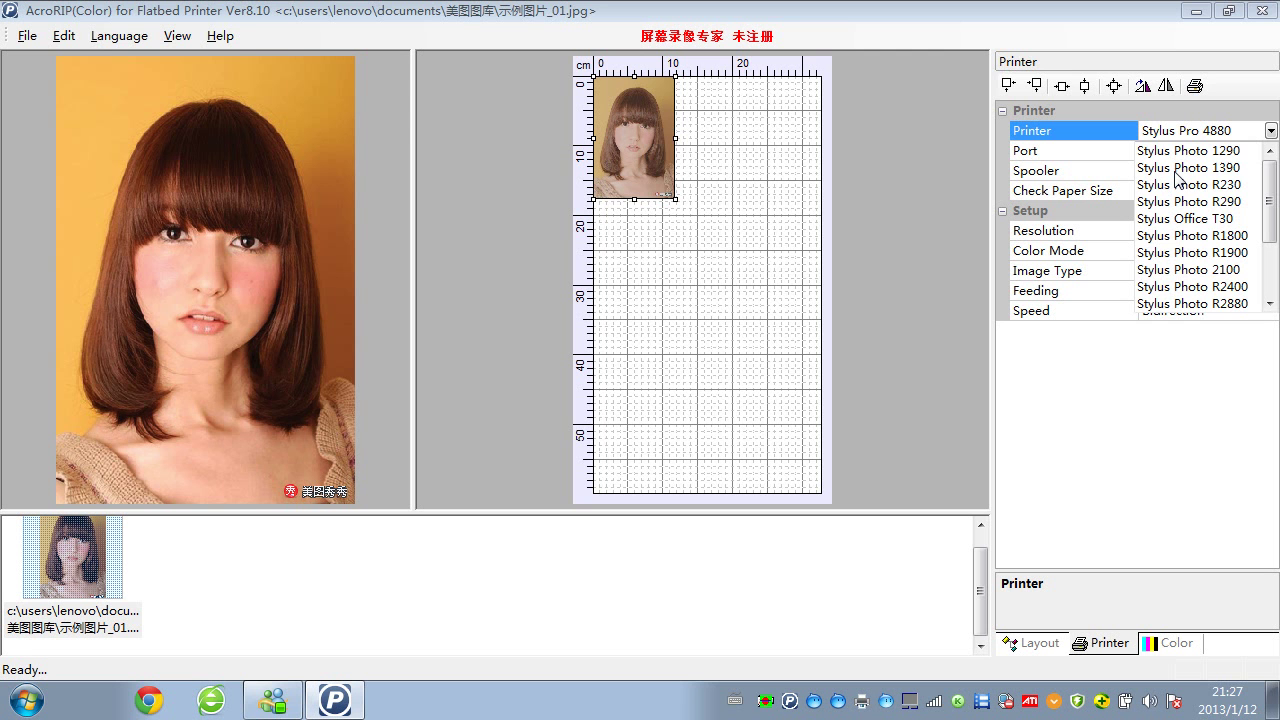
{"action": "left_click", "coordinate": [1229, 170]}
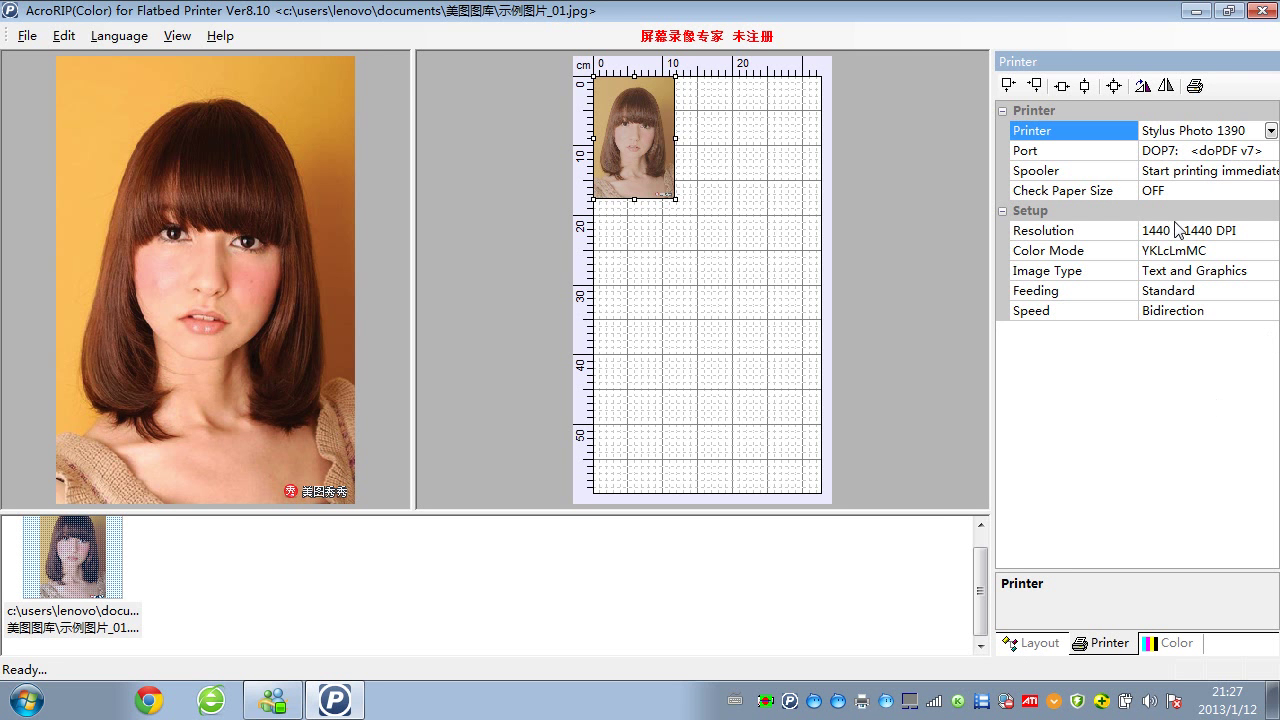
{"action": "left_click", "coordinate": [1195, 152]}
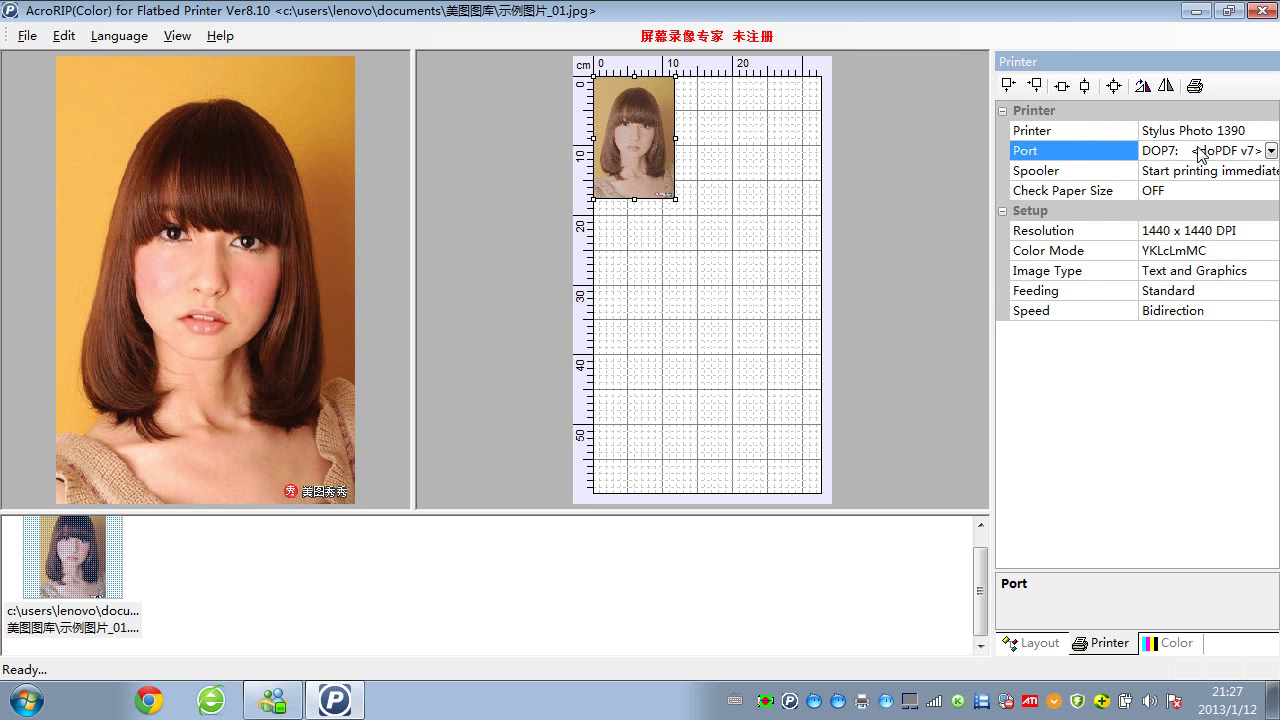
{"action": "left_click", "coordinate": [1269, 151]}
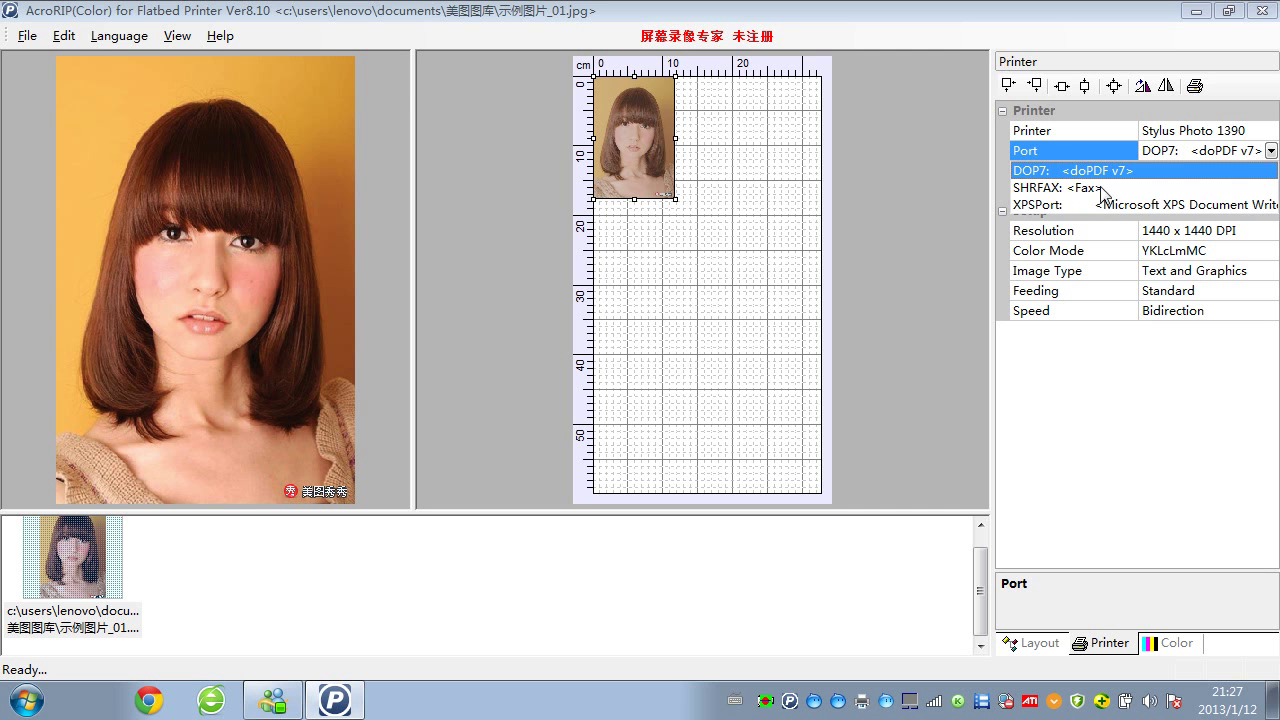
{"action": "left_click", "coordinate": [1140, 397]}
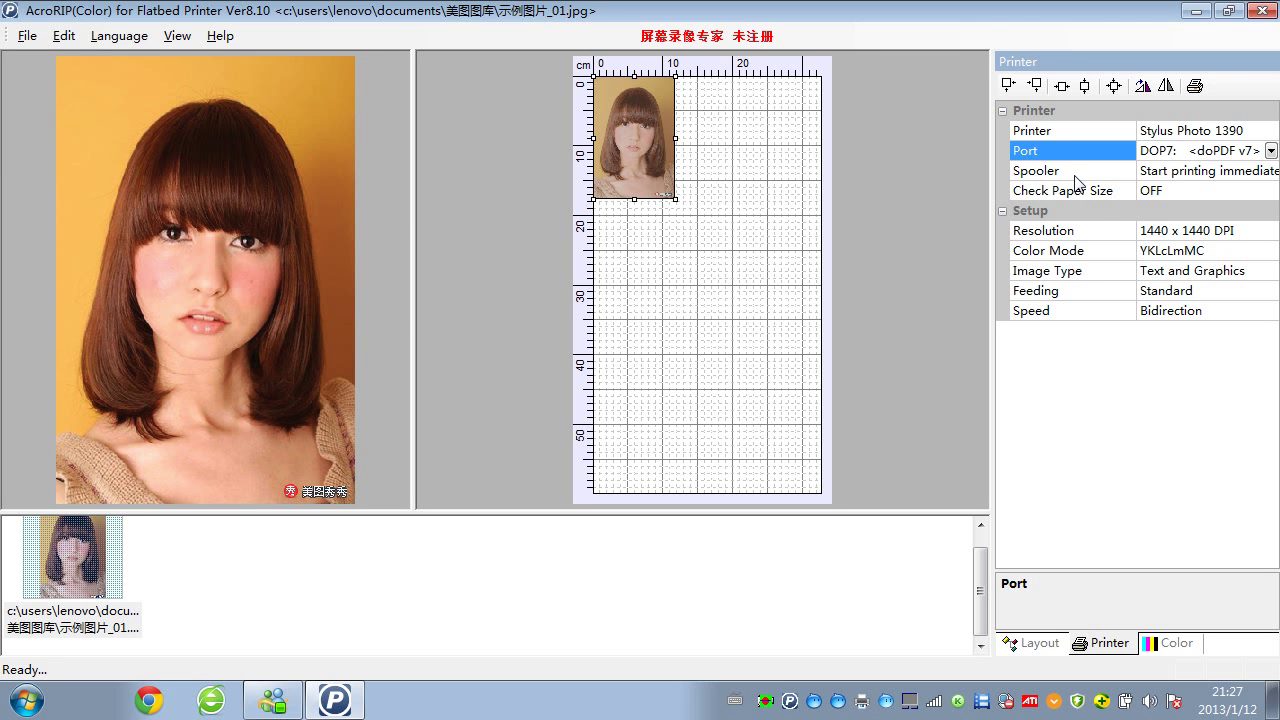
Step: Turn Check Paper Size ON, keeping 1440 x 1440 DPI resolution and YKLcLmMC colour mode
{"action": "left_click", "coordinate": [1219, 190]}
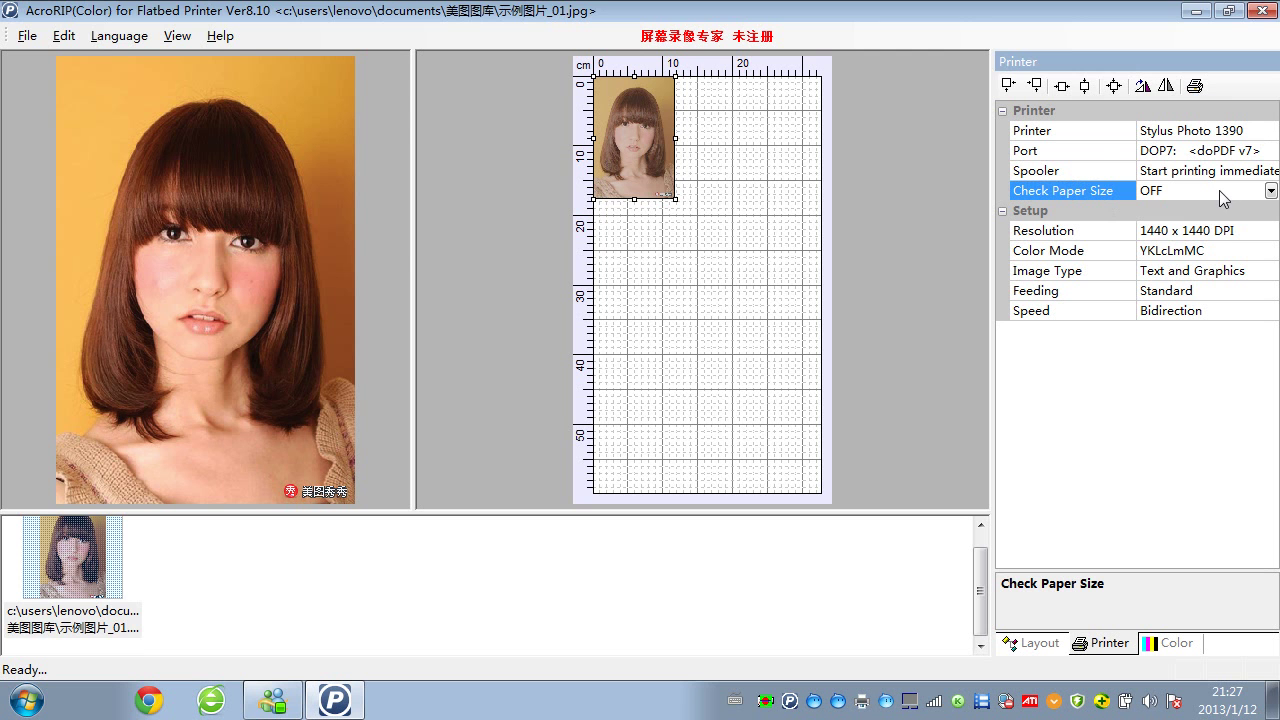
{"action": "left_click", "coordinate": [1271, 190]}
{"action": "left_click", "coordinate": [1271, 190]}
{"action": "left_click", "coordinate": [1200, 227]}
{"action": "left_click", "coordinate": [1240, 232]}
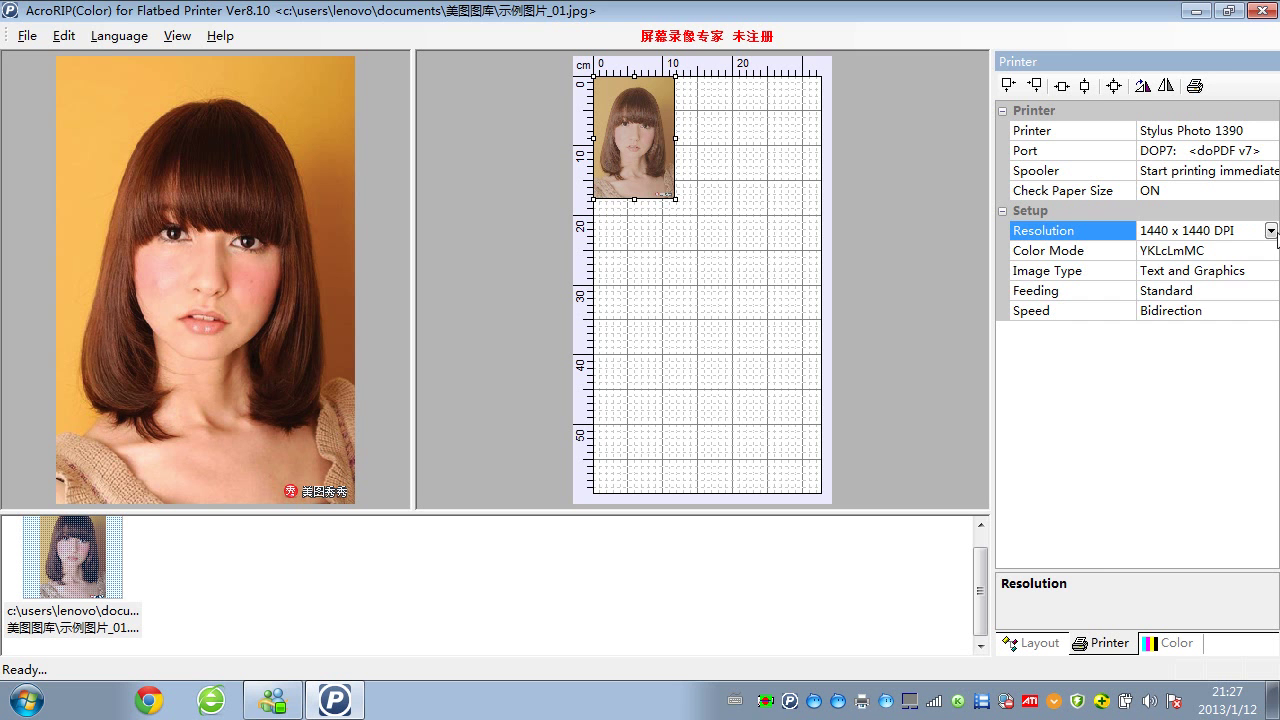
{"action": "left_click", "coordinate": [1271, 231]}
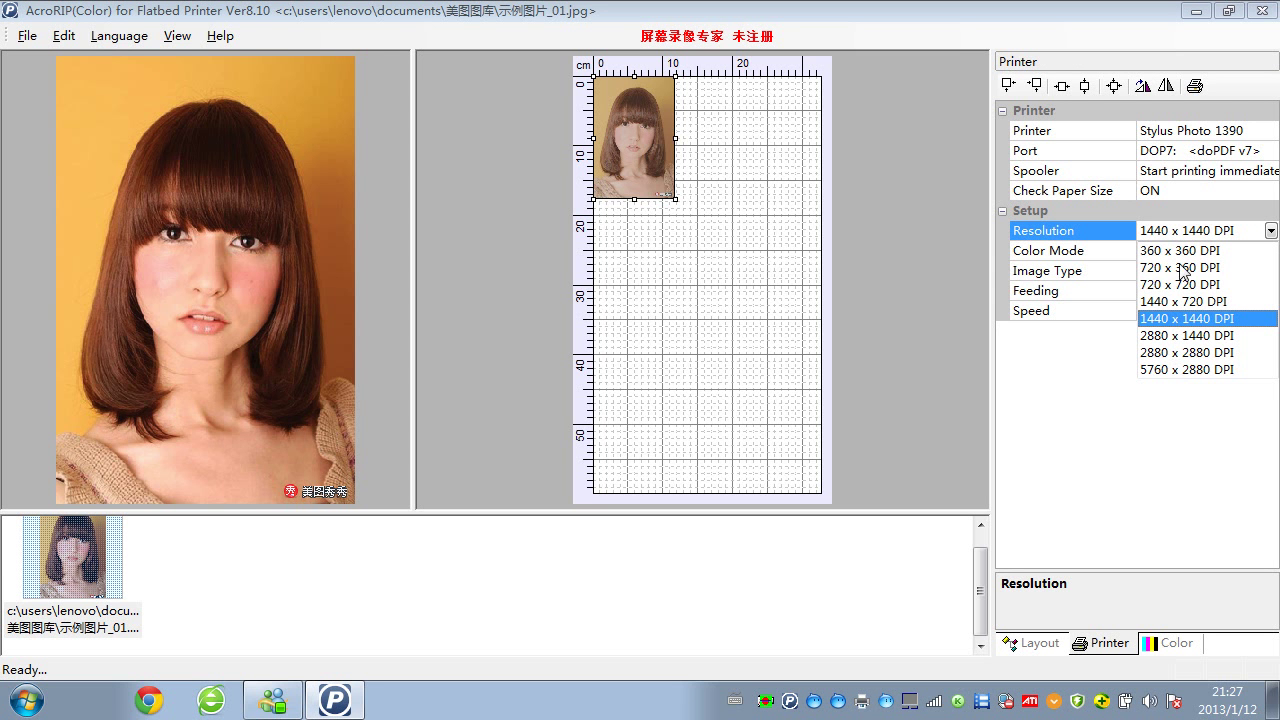
{"action": "left_click", "coordinate": [1074, 383]}
{"action": "left_click", "coordinate": [1264, 262]}
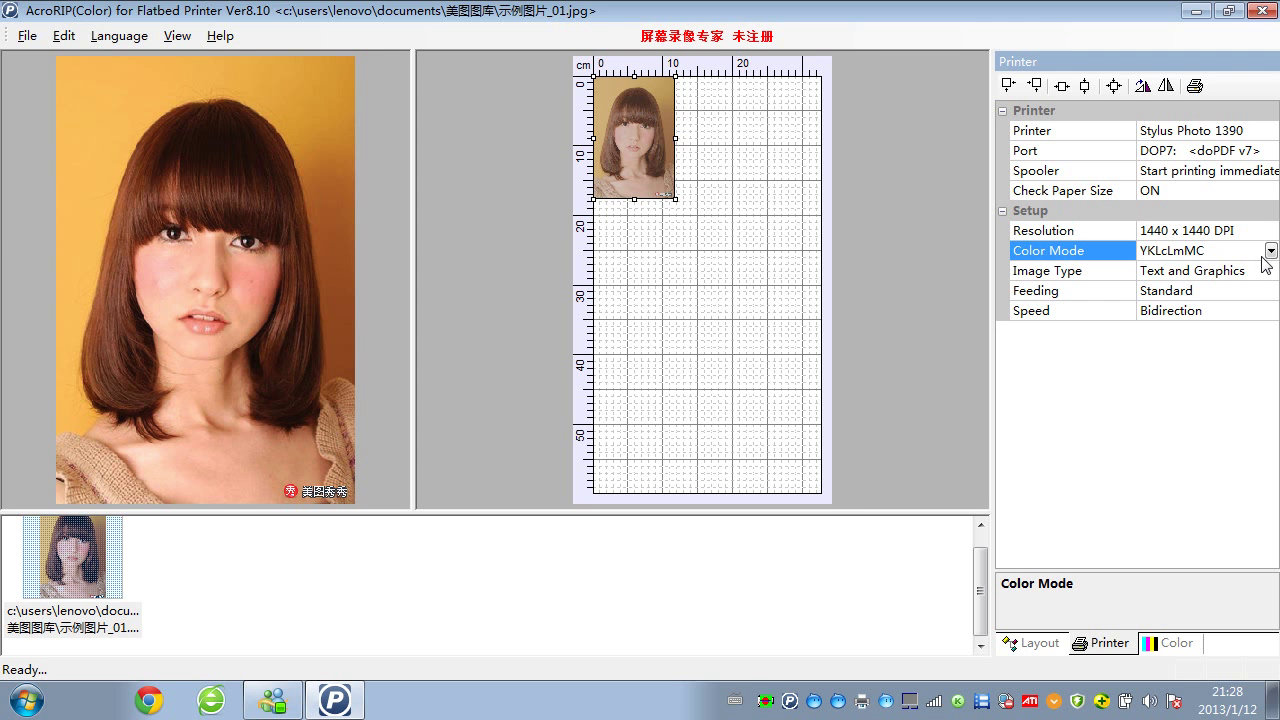
{"action": "left_click", "coordinate": [1271, 251]}
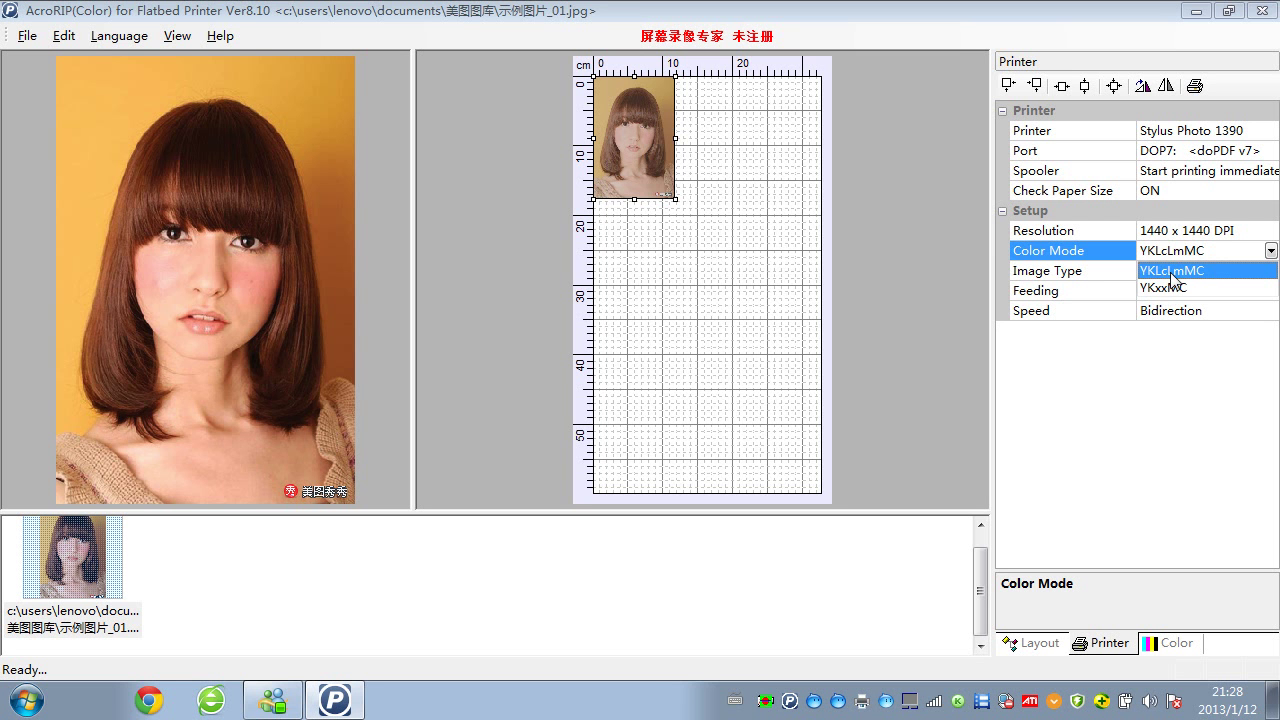
{"action": "left_click", "coordinate": [1185, 370]}
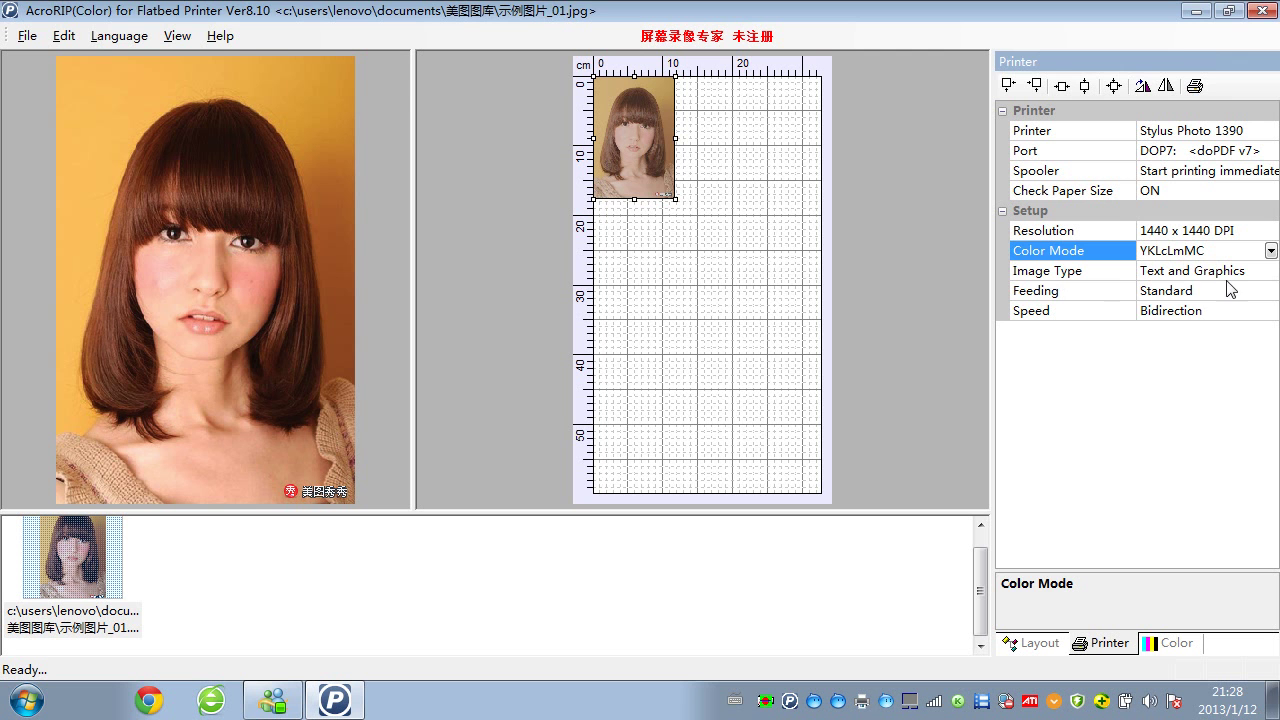
Step: Set Image Type to Photograph, keeping Standard feeding and Bidirection speed
{"action": "left_click", "coordinate": [1273, 273]}
{"action": "left_click", "coordinate": [1271, 271]}
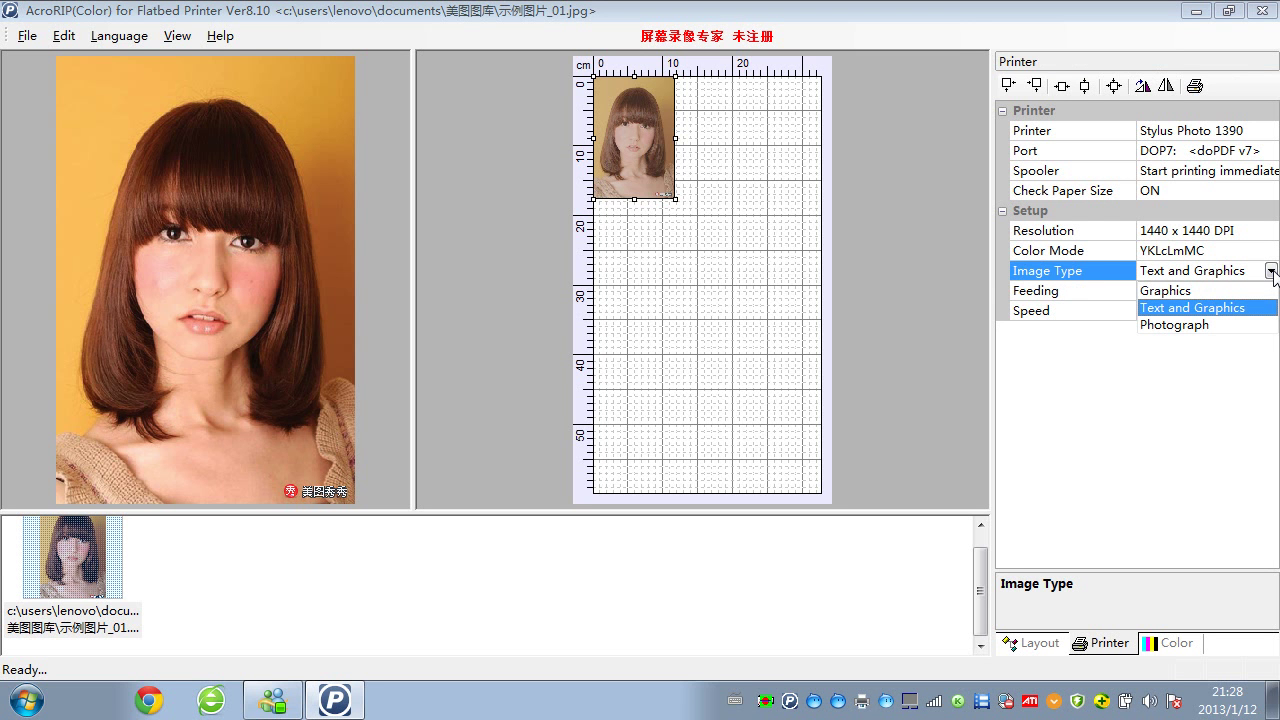
{"action": "left_click", "coordinate": [1199, 330]}
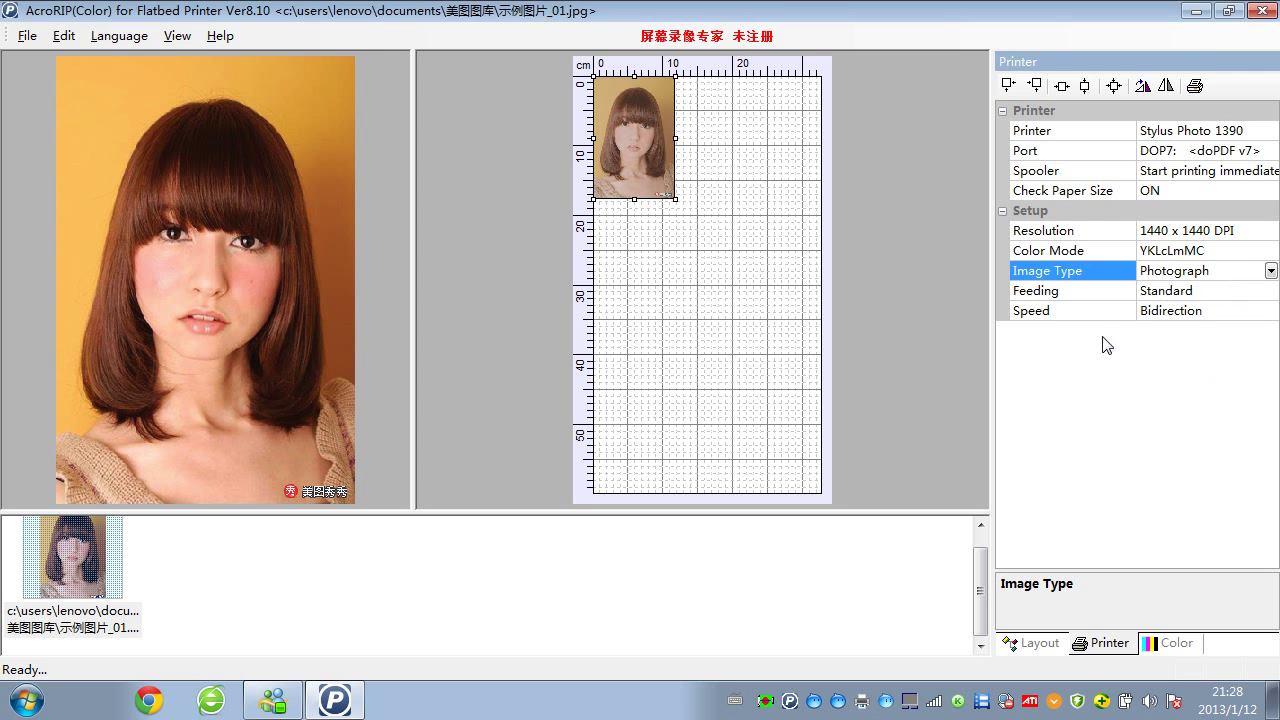
{"action": "left_click", "coordinate": [1245, 298]}
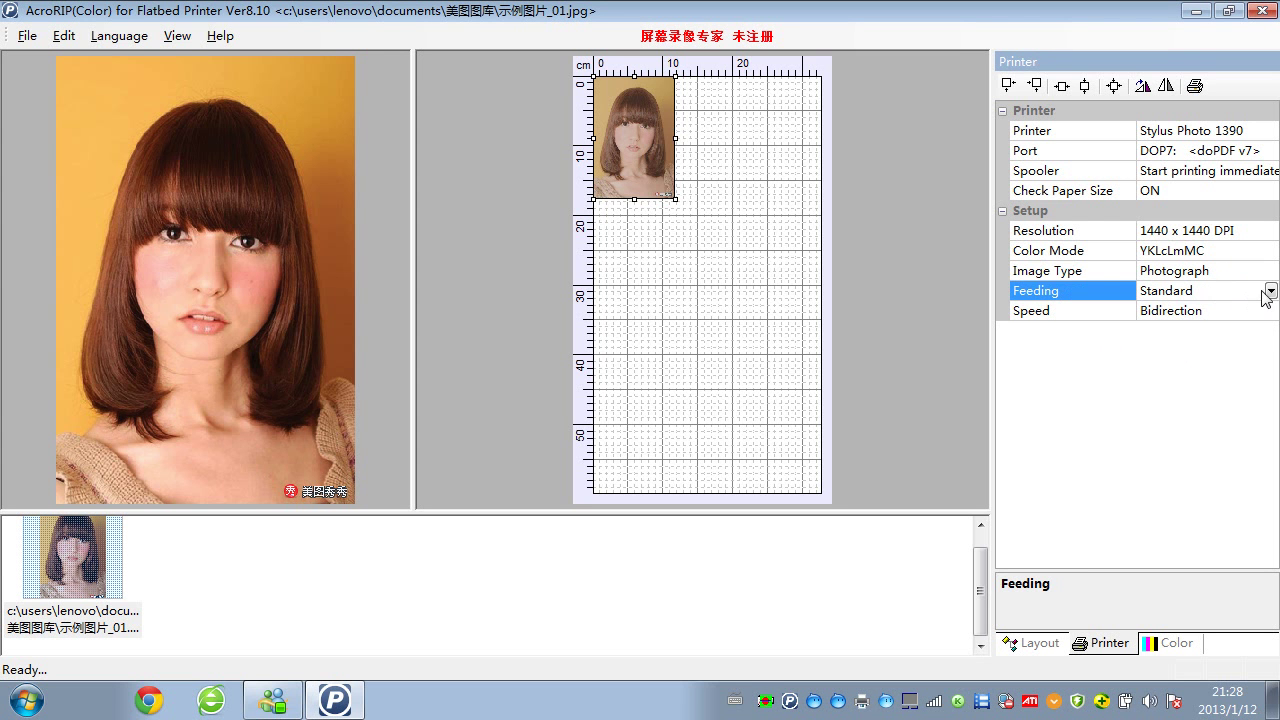
{"action": "left_click", "coordinate": [1271, 291]}
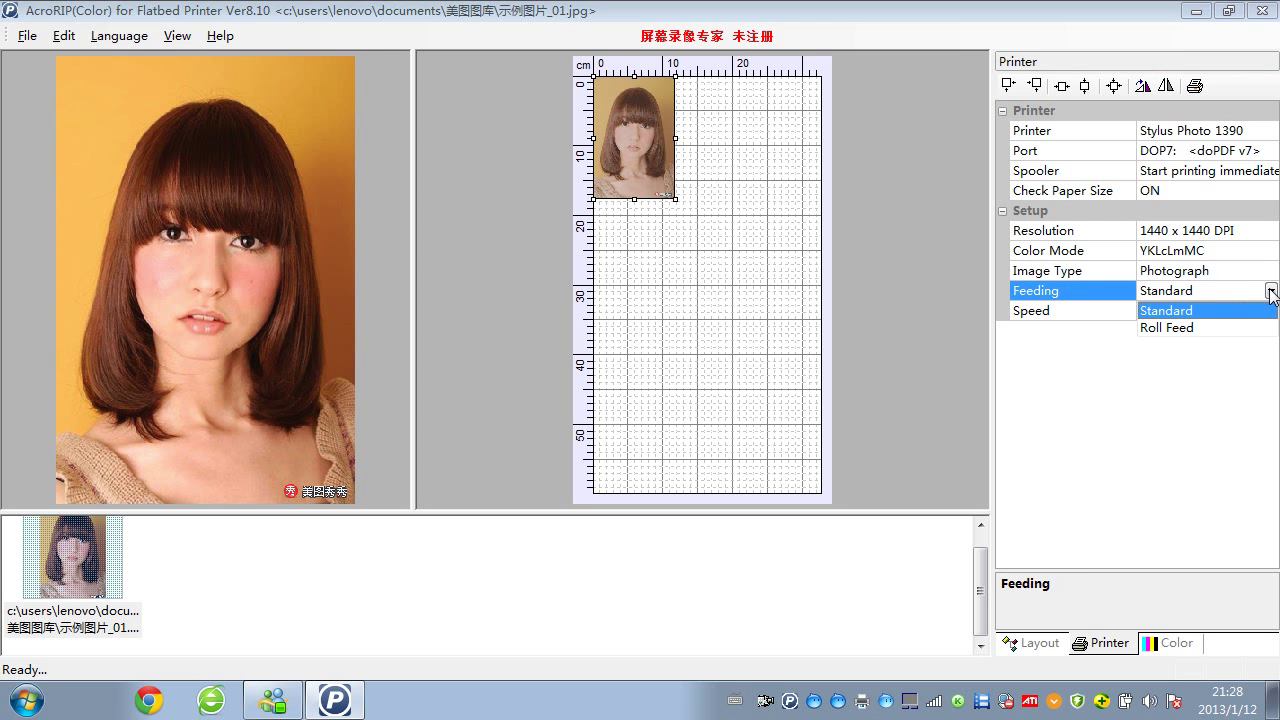
{"action": "left_click", "coordinate": [1184, 318]}
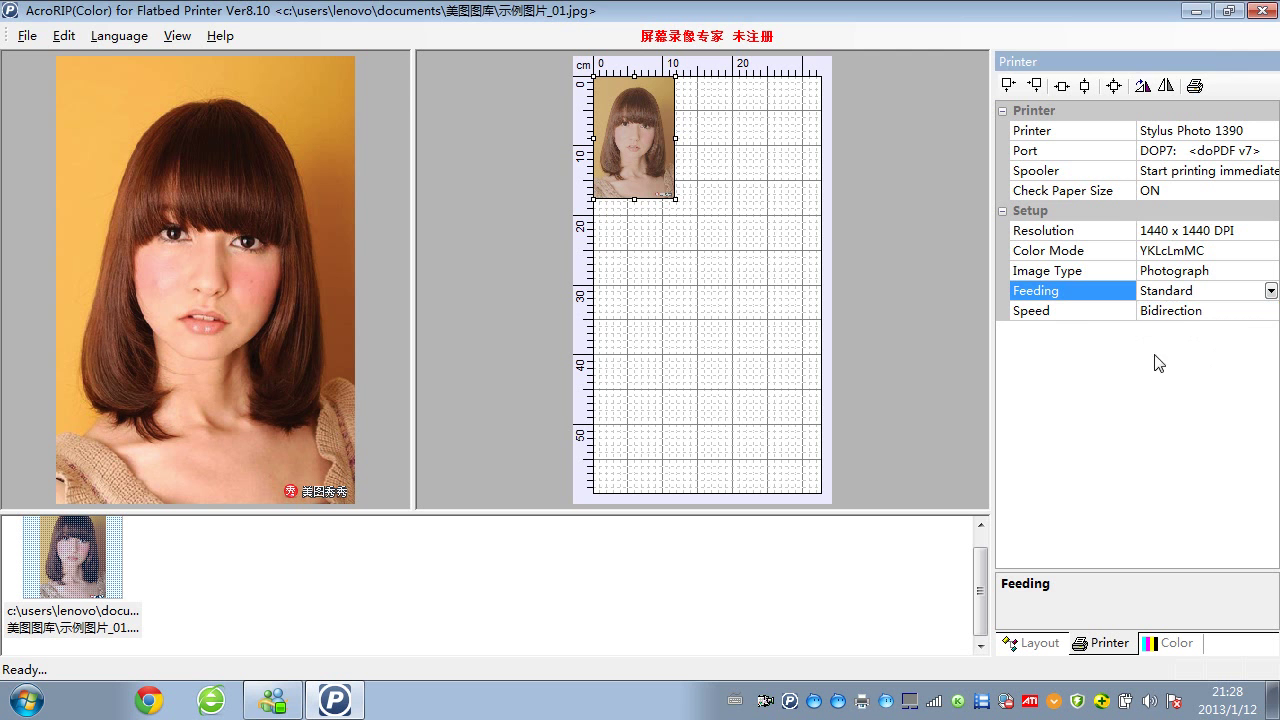
{"action": "left_click", "coordinate": [1258, 316]}
{"action": "left_click", "coordinate": [1271, 311]}
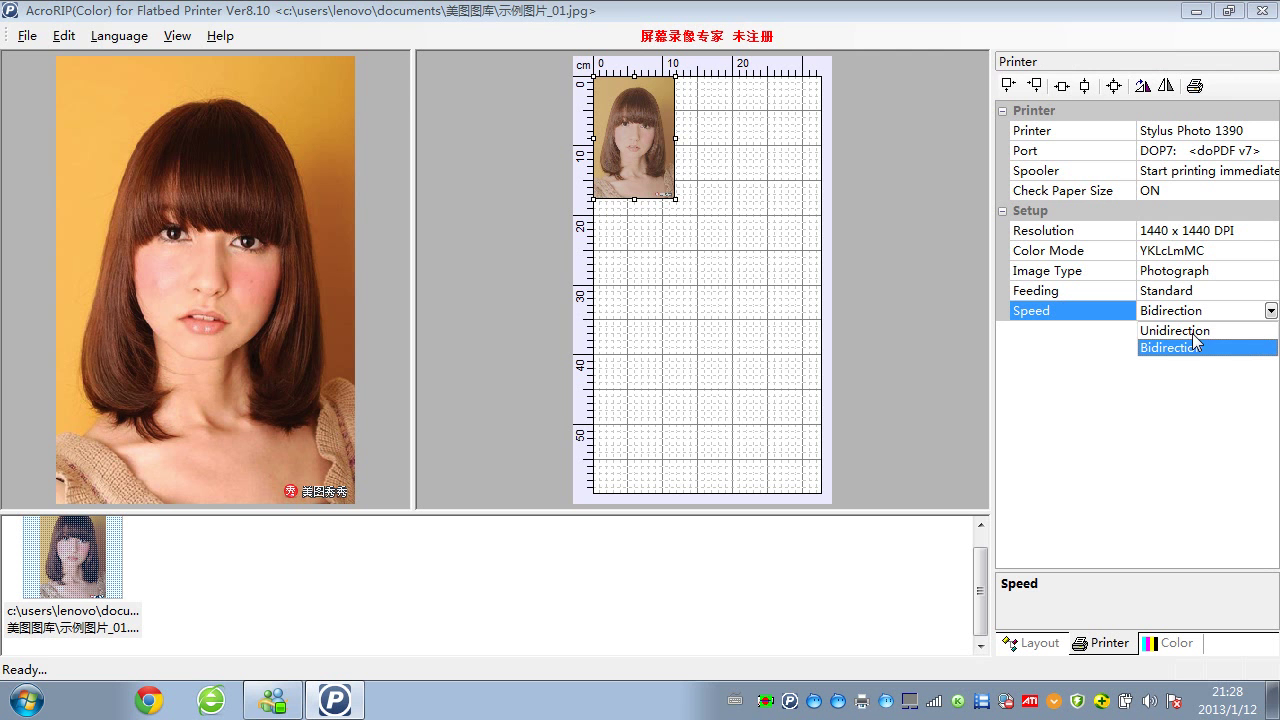
{"action": "left_click", "coordinate": [1203, 374]}
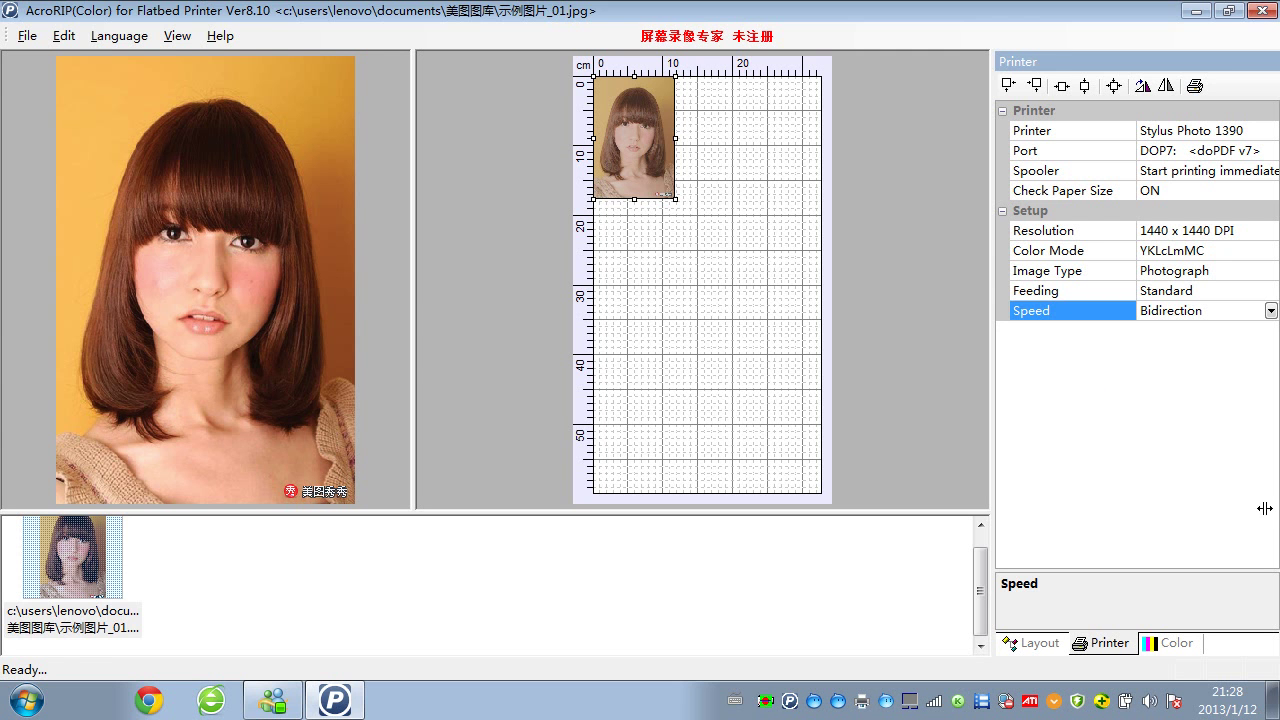
Step: Set the layout paper width to 32, giving a 32.900 × 60.000 page
{"action": "left_click", "coordinate": [1040, 645]}
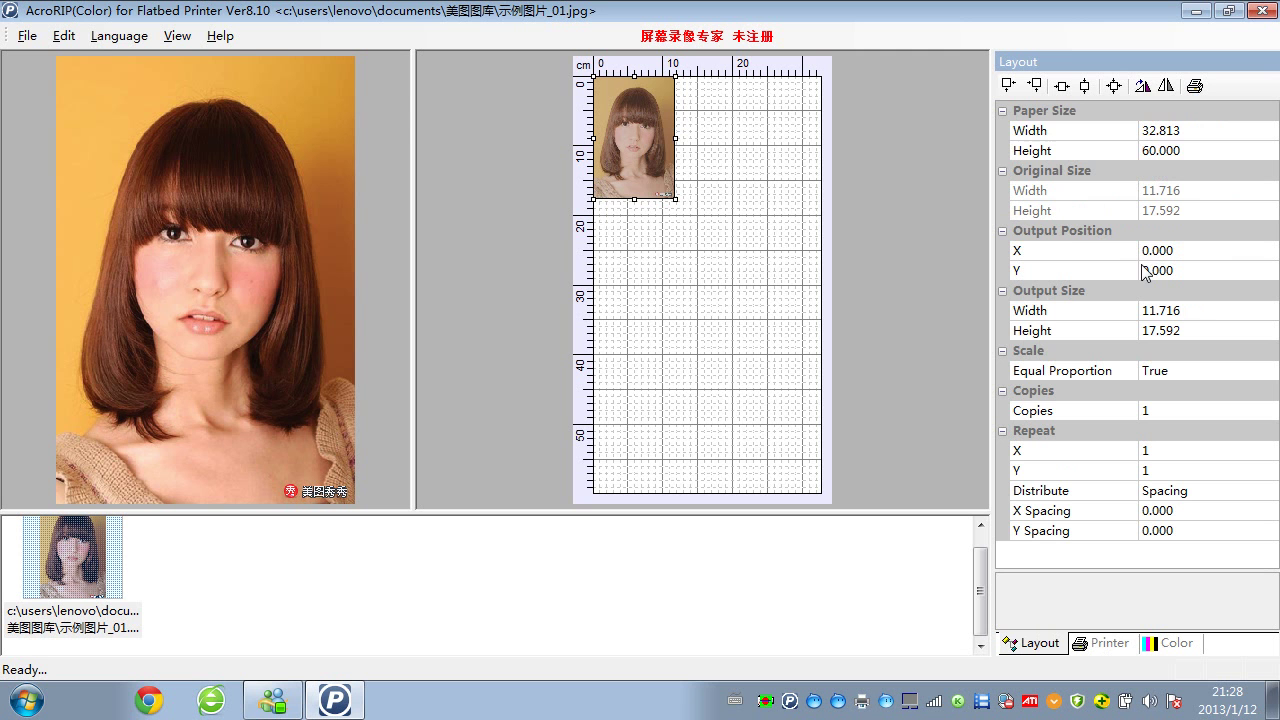
{"action": "left_click_drag", "start_coordinate": [1197, 130], "coordinate": [1130, 137]}
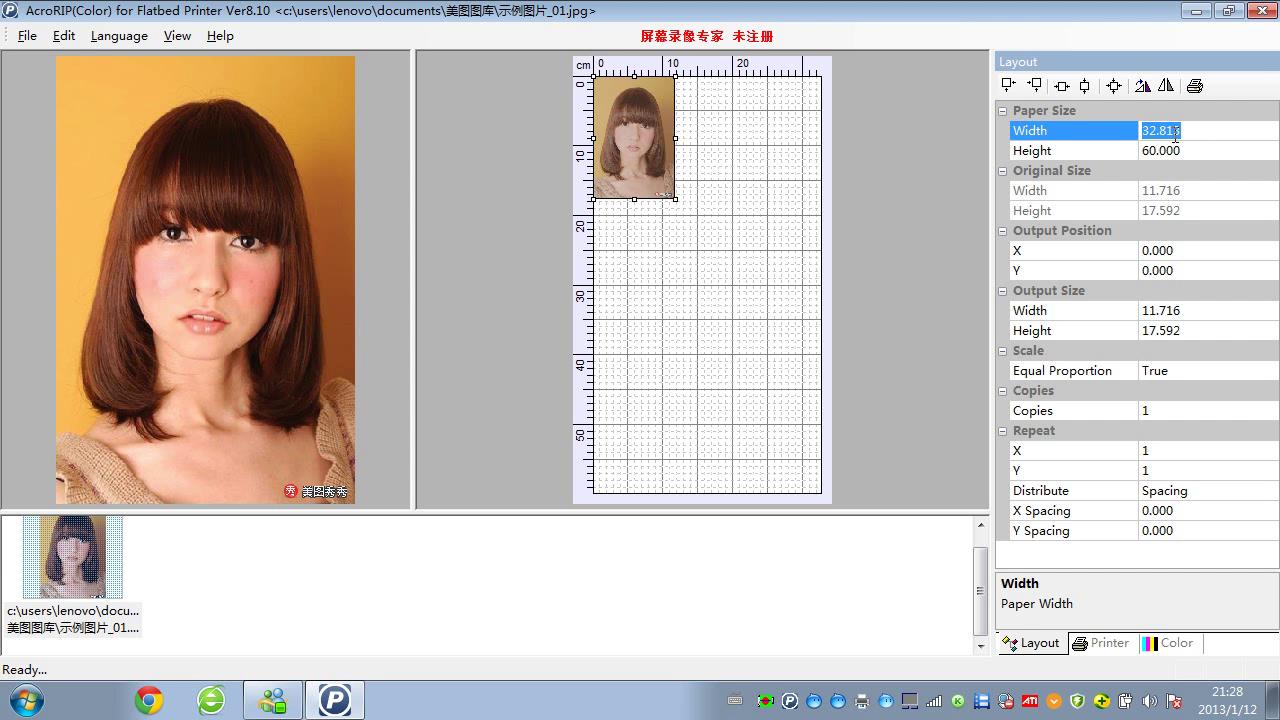
{"action": "type", "text": "32"}
{"action": "key", "text": "Return"}
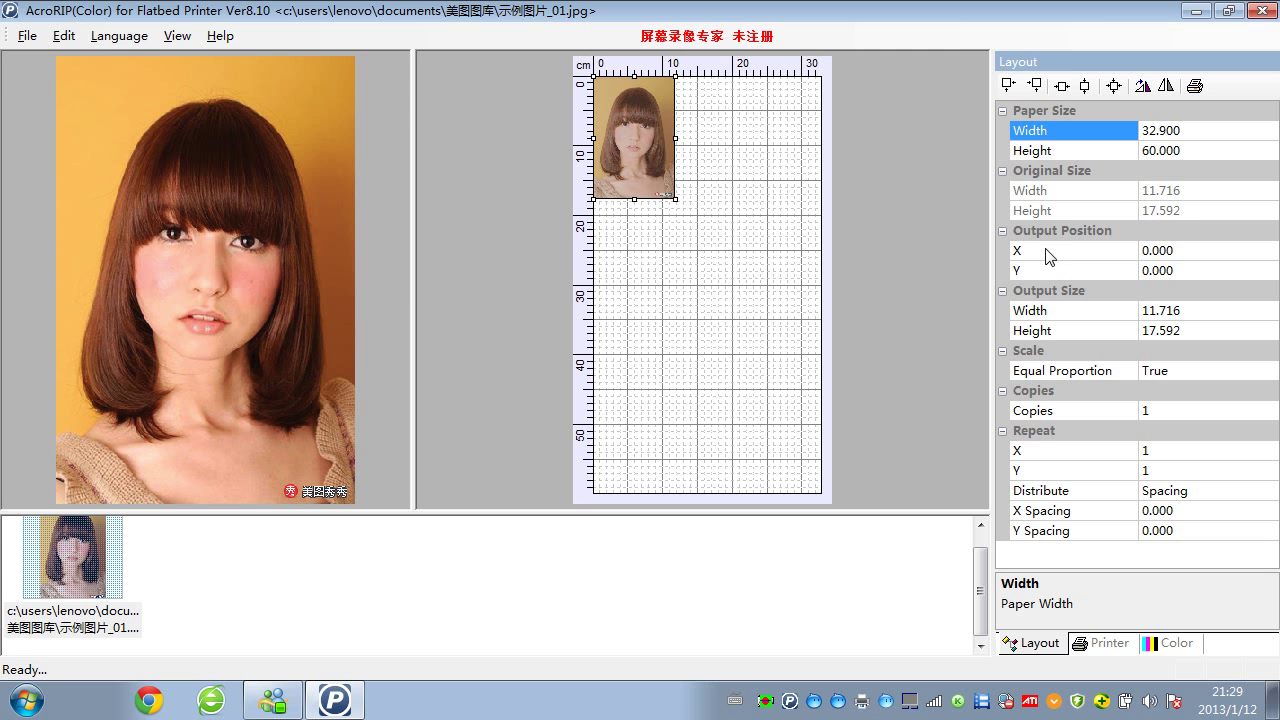
Step: Set the photo's output position to X 5 and Y 5
{"action": "left_click", "coordinate": [1201, 250]}
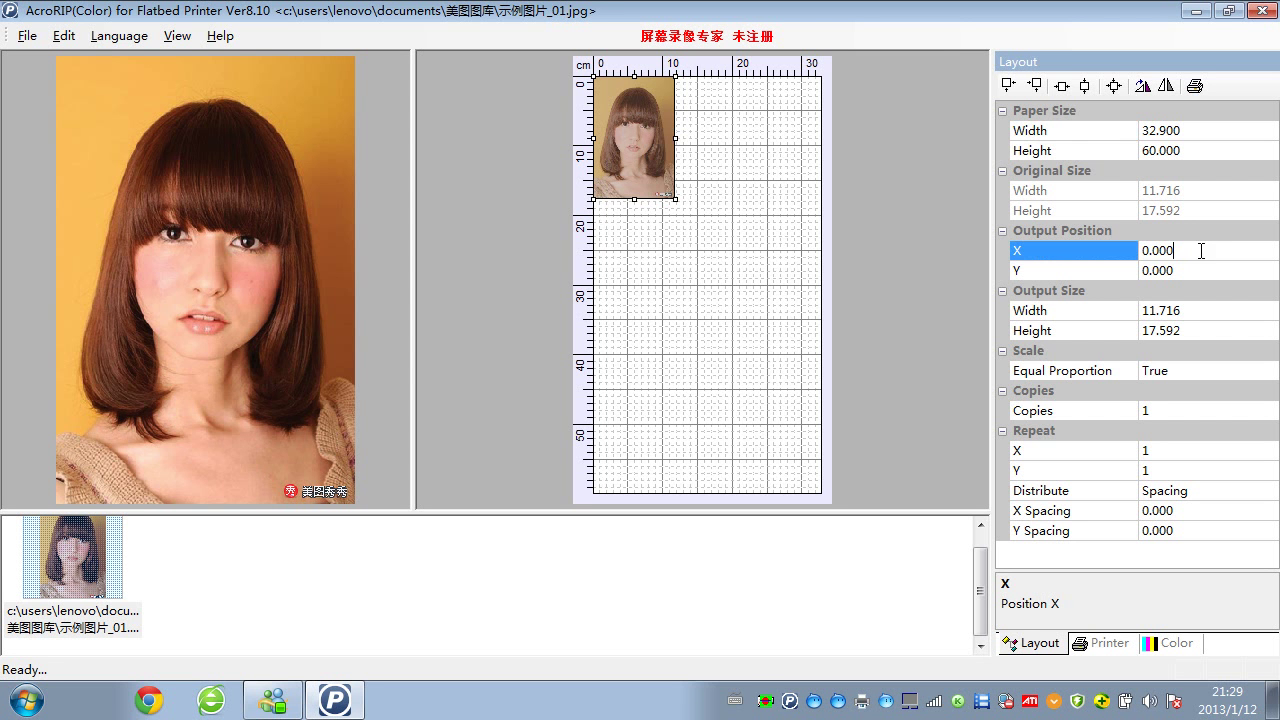
{"action": "left_click_drag", "start_coordinate": [1179, 250], "coordinate": [1128, 250]}
{"action": "type", "text": "5"}
{"action": "left_click", "coordinate": [1190, 271]}
{"action": "type", "text": "5"}
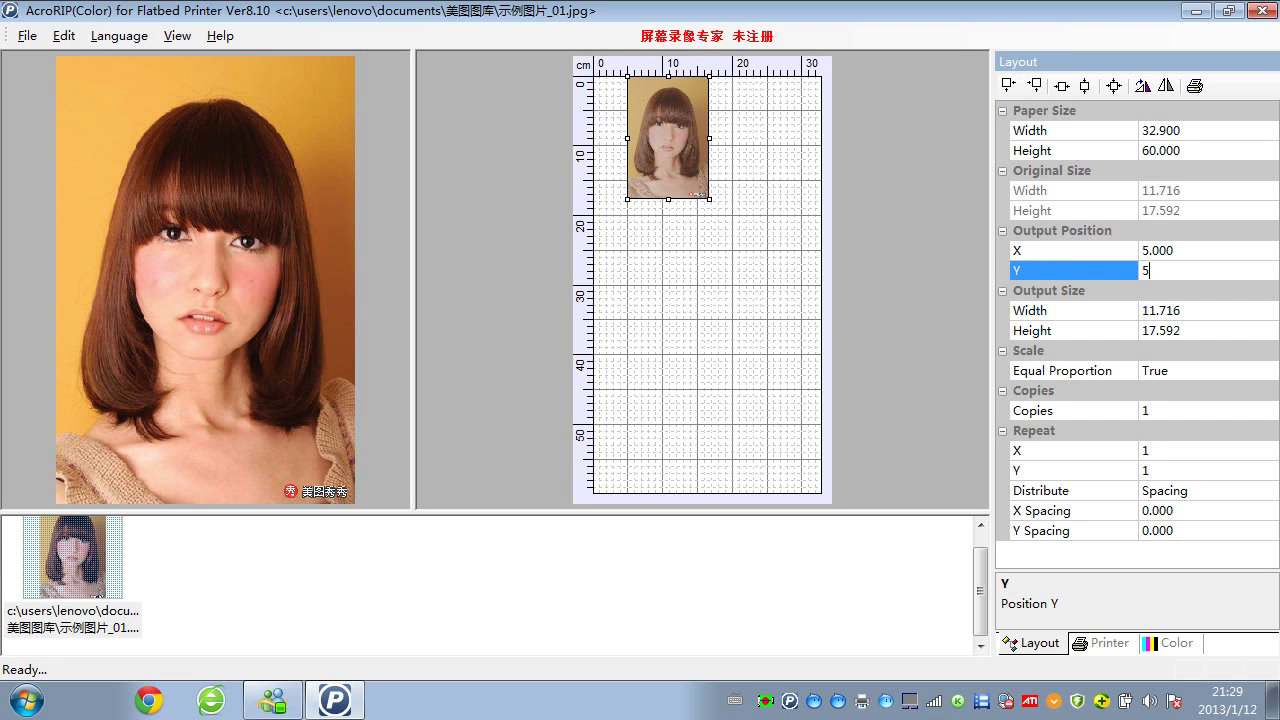
{"action": "key", "text": "Return"}
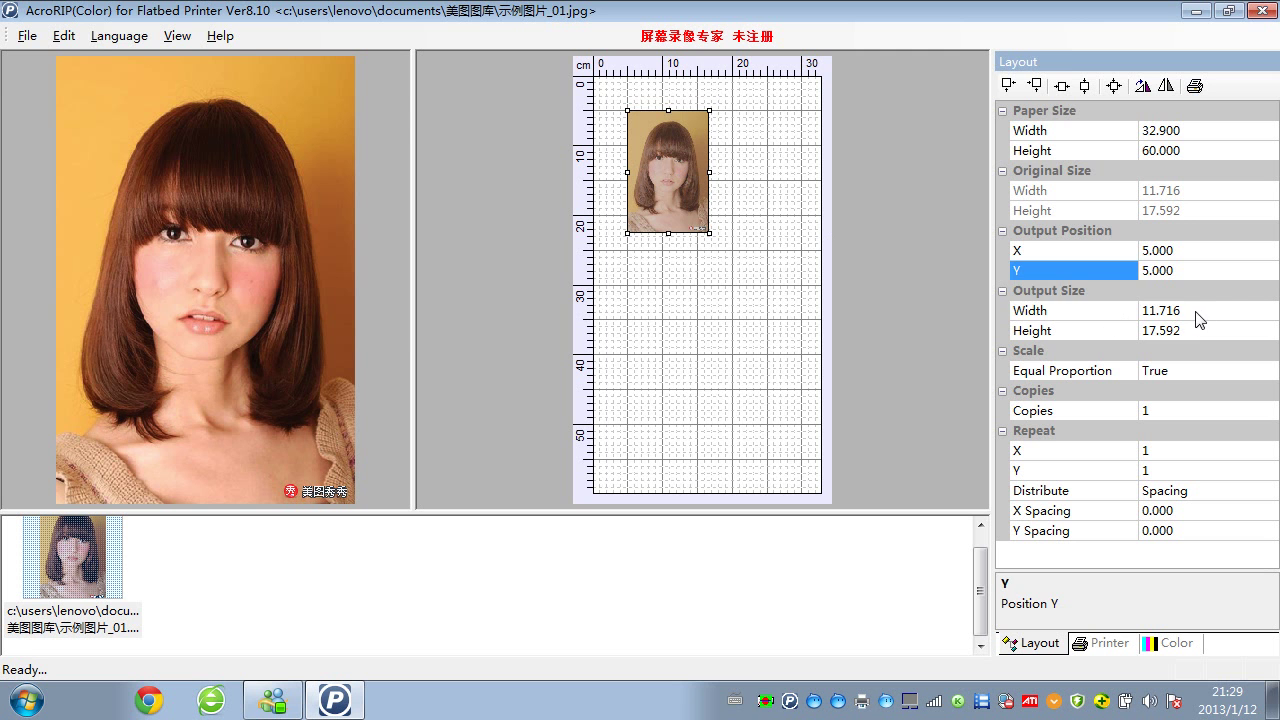
{"action": "left_click", "coordinate": [1100, 309]}
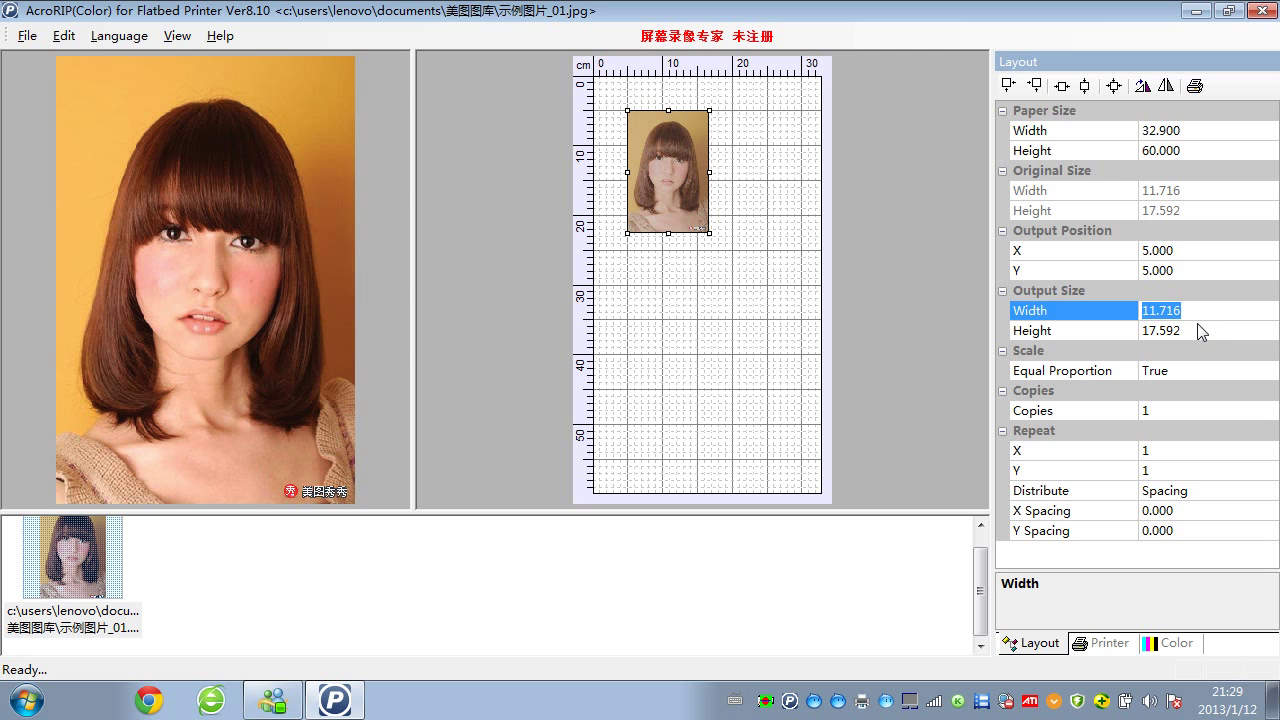
Step: Set the output width to 20 with Equal Proportion, making the photo 20.000 × 30.030
{"action": "type", "text": "20"}
{"action": "key", "text": "Return"}
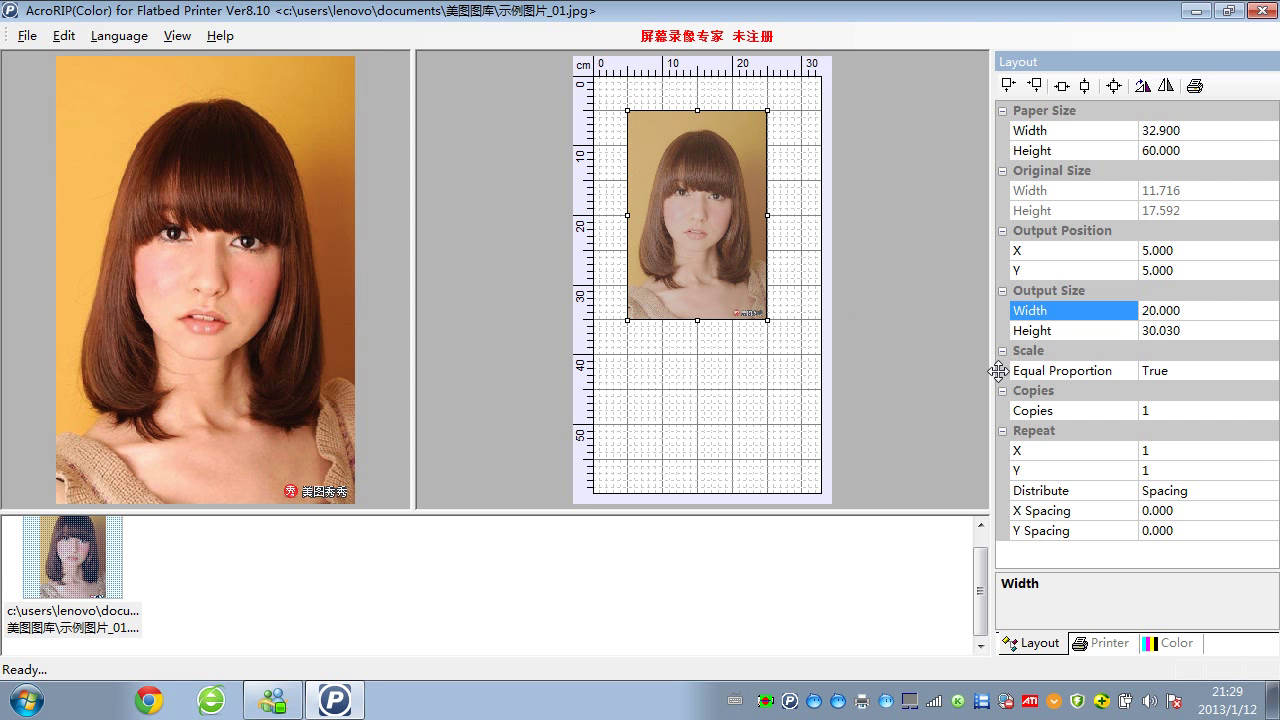
{"action": "left_click", "coordinate": [1228, 373]}
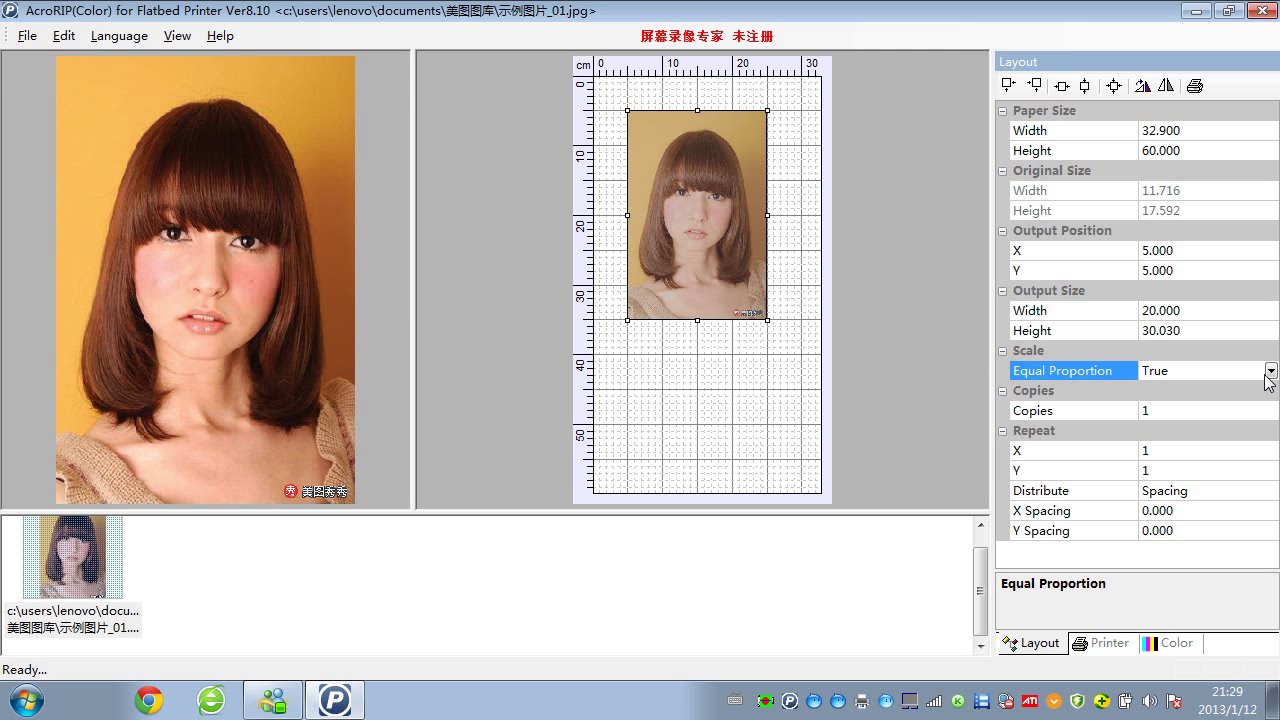
{"action": "left_click", "coordinate": [1270, 371]}
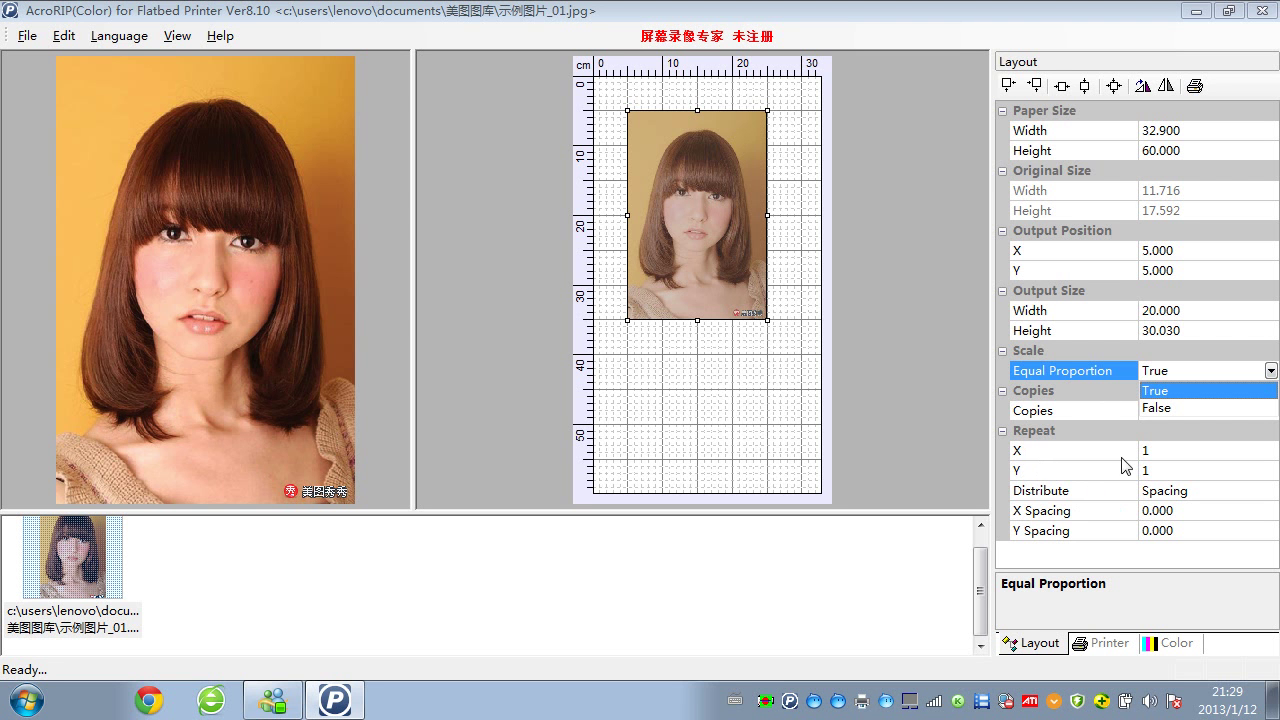
{"action": "left_click", "coordinate": [1126, 644]}
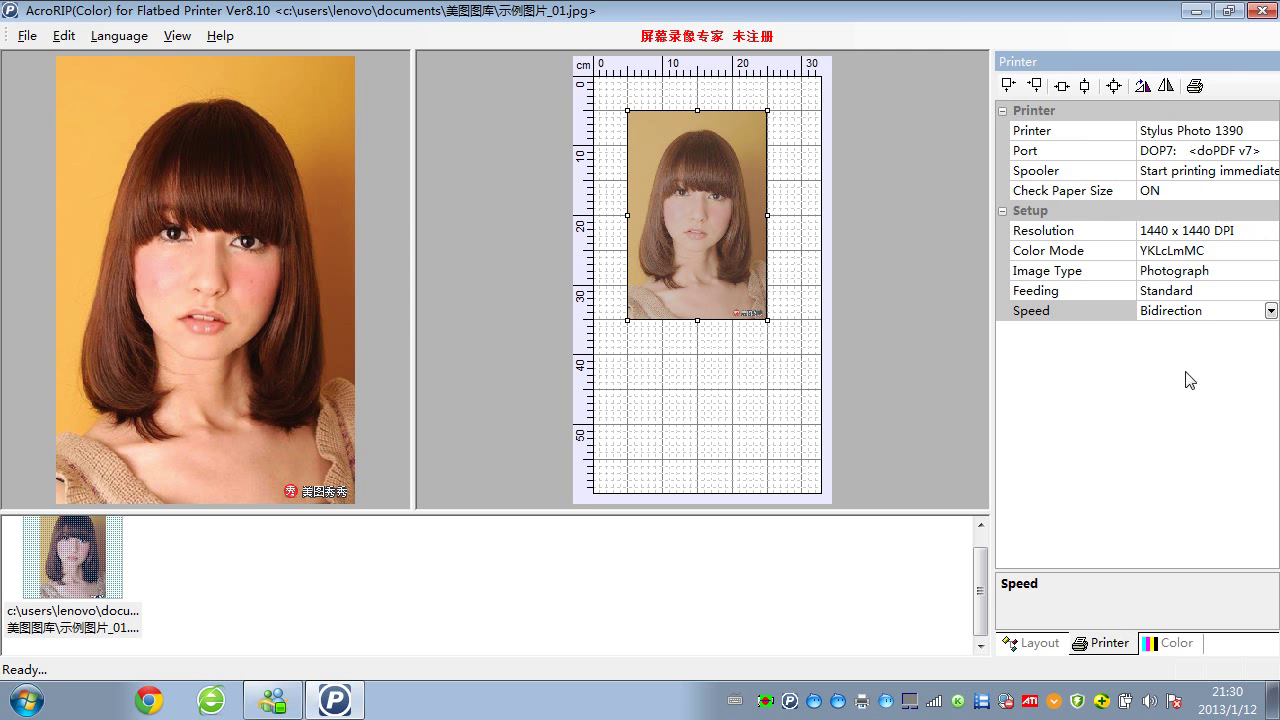
Step: In colour management, set the total ink limit to 120 and cyan to 50
{"action": "left_click", "coordinate": [1164, 643]}
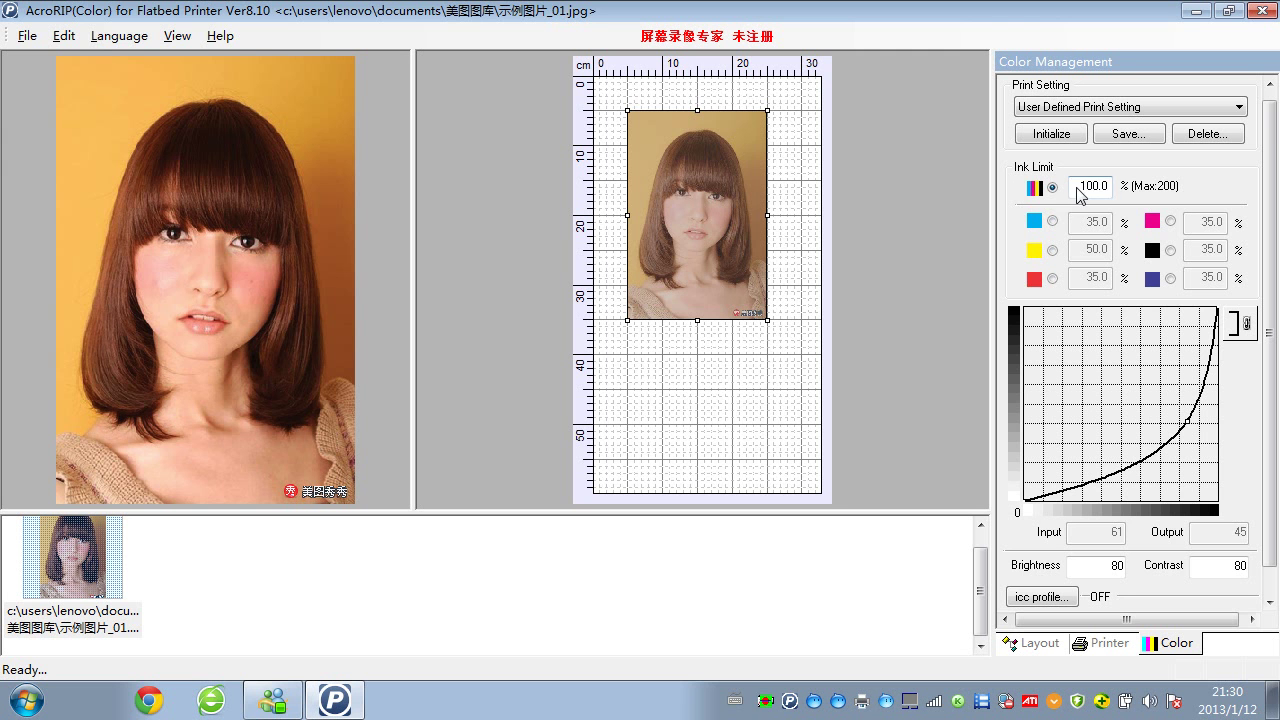
{"action": "left_click_drag", "start_coordinate": [1079, 188], "coordinate": [1112, 190]}
{"action": "type", "text": "120"}
{"action": "key", "text": "Return"}
{"action": "left_click", "coordinate": [1053, 221]}
{"action": "left_click_drag", "start_coordinate": [1109, 223], "coordinate": [1087, 224]}
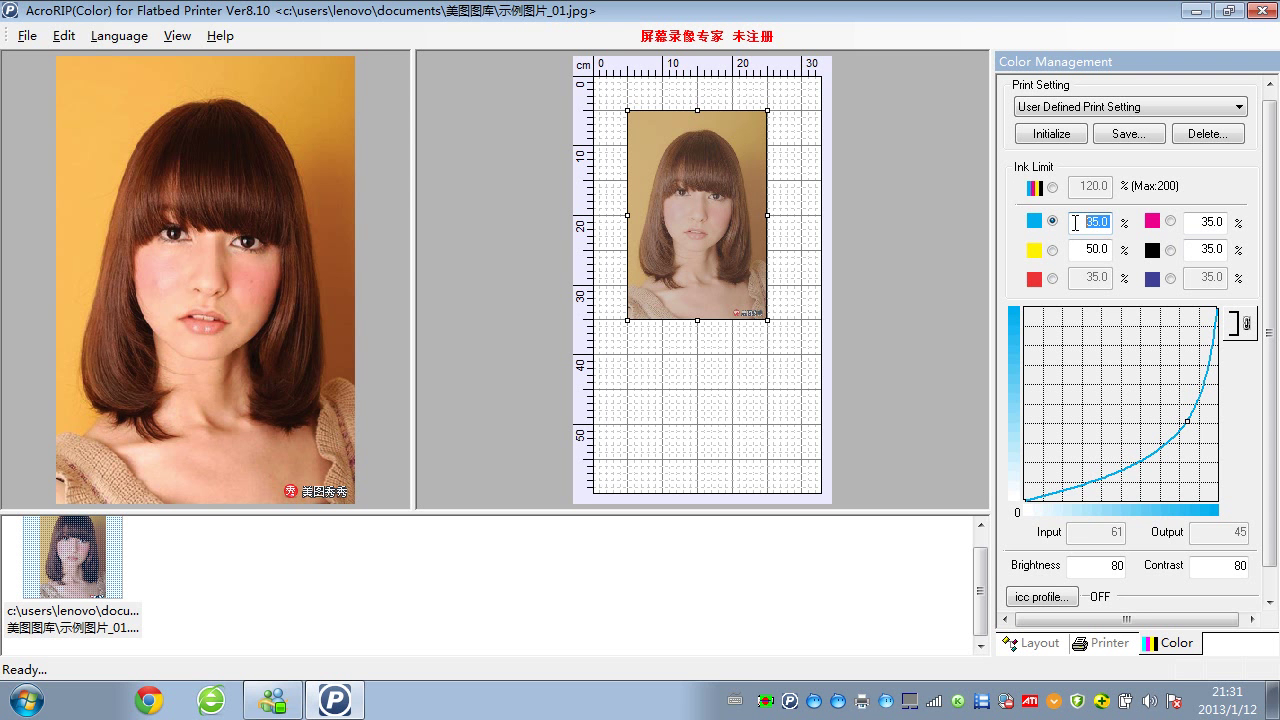
{"action": "type", "text": "50"}
{"action": "key", "text": "Return"}
Step: Print one copy of the enlarged photo, then minimize AcroRIP Color
{"action": "left_click", "coordinate": [1112, 643]}
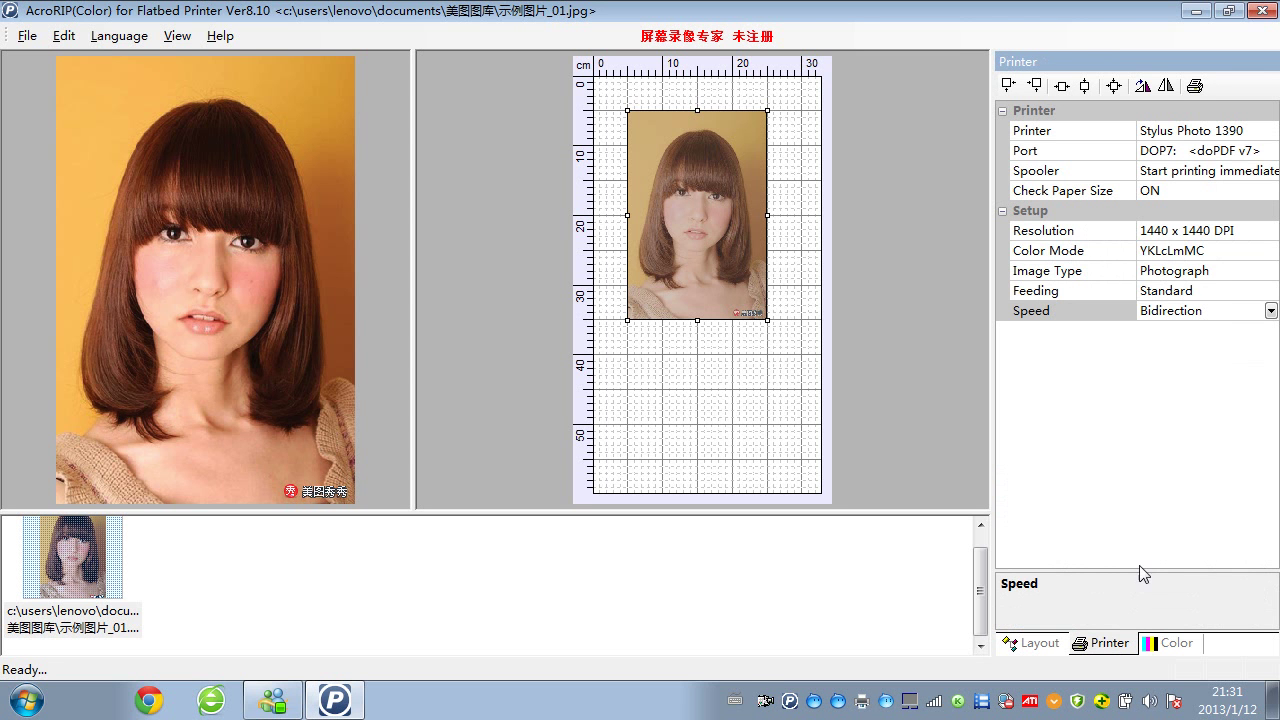
{"action": "left_click", "coordinate": [1193, 88]}
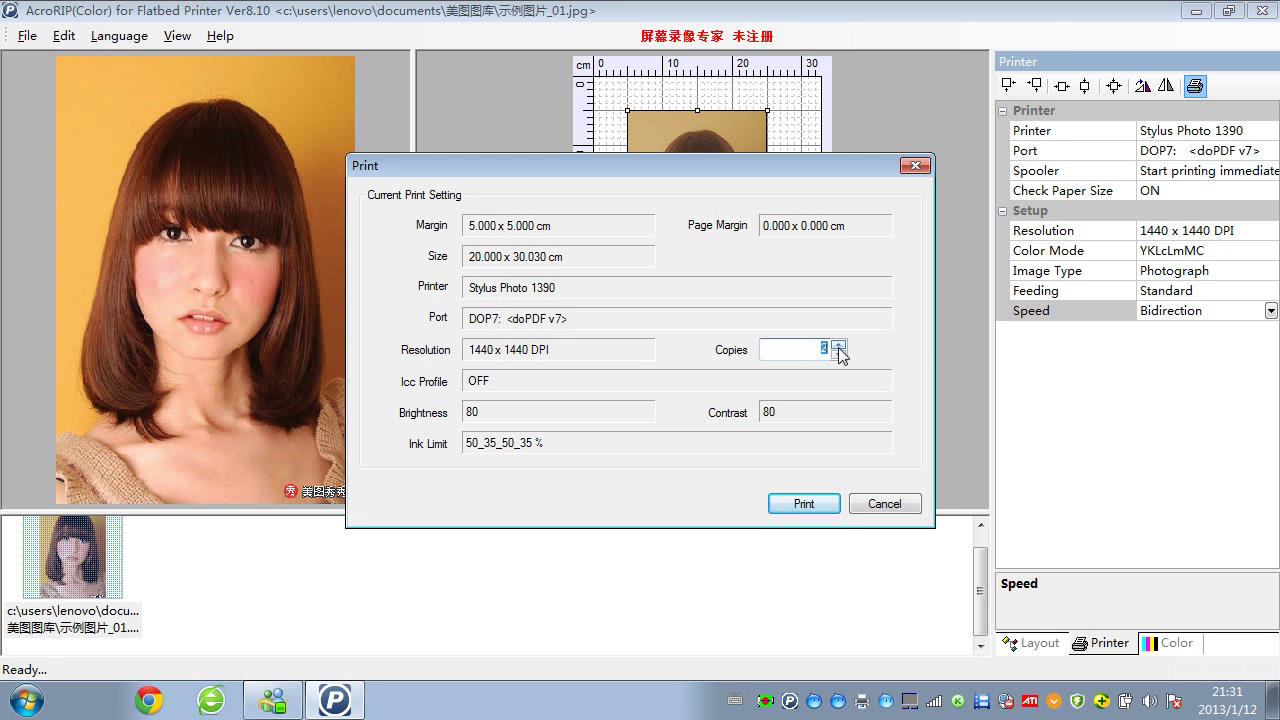
{"action": "left_click", "coordinate": [838, 355]}
{"action": "left_click", "coordinate": [806, 503]}
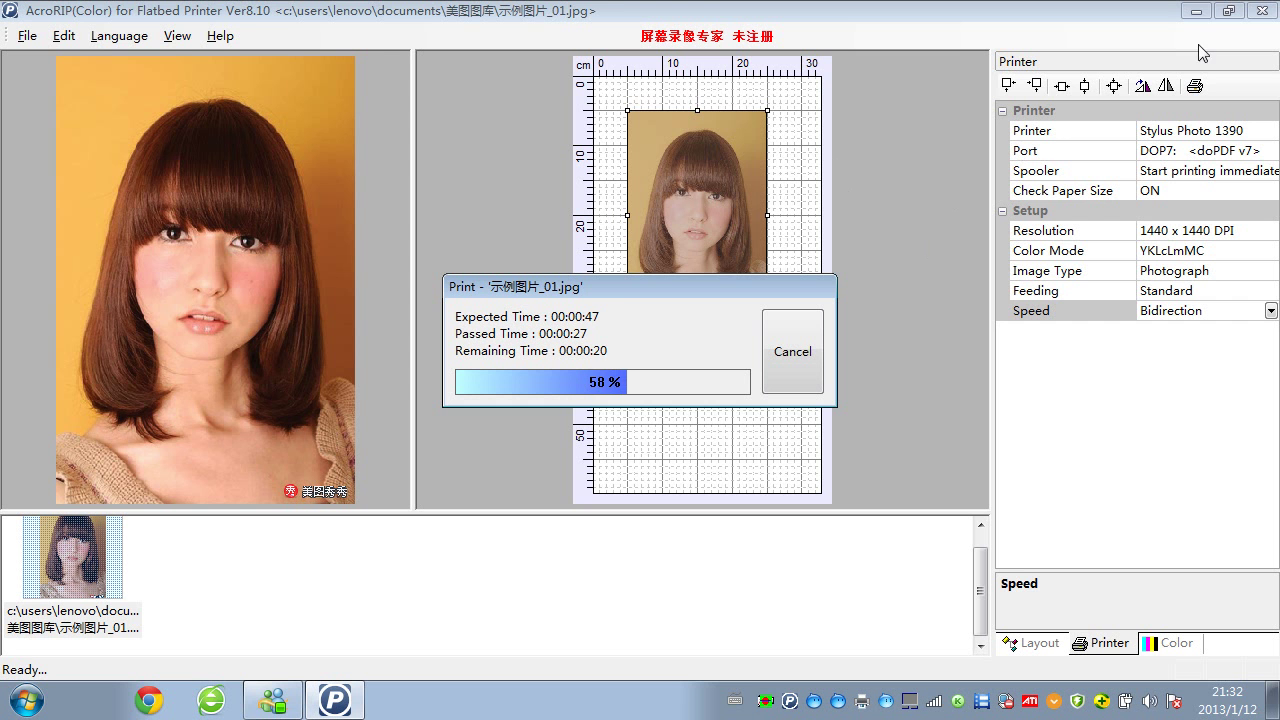
{"action": "left_click", "coordinate": [1195, 12]}
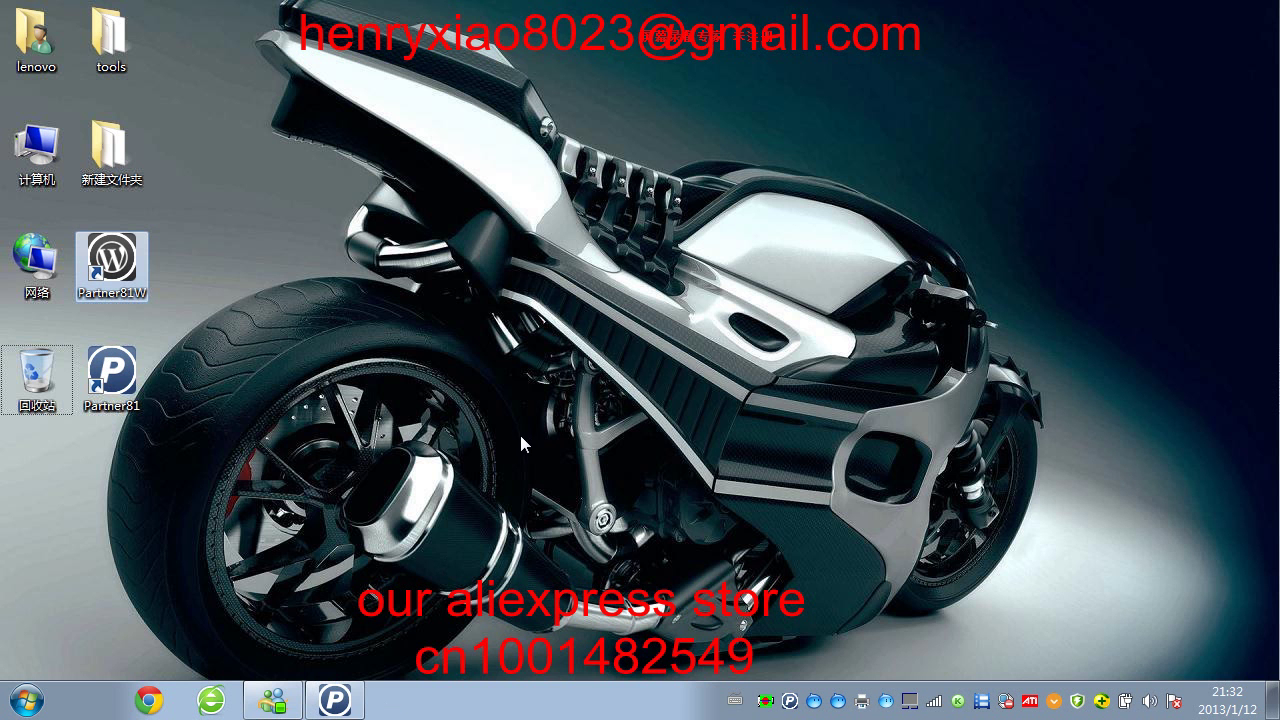
Step: Launch AcroRIP White from the Partner81W desktop icon and show its layout settings
{"action": "left_click", "coordinate": [345, 705]}
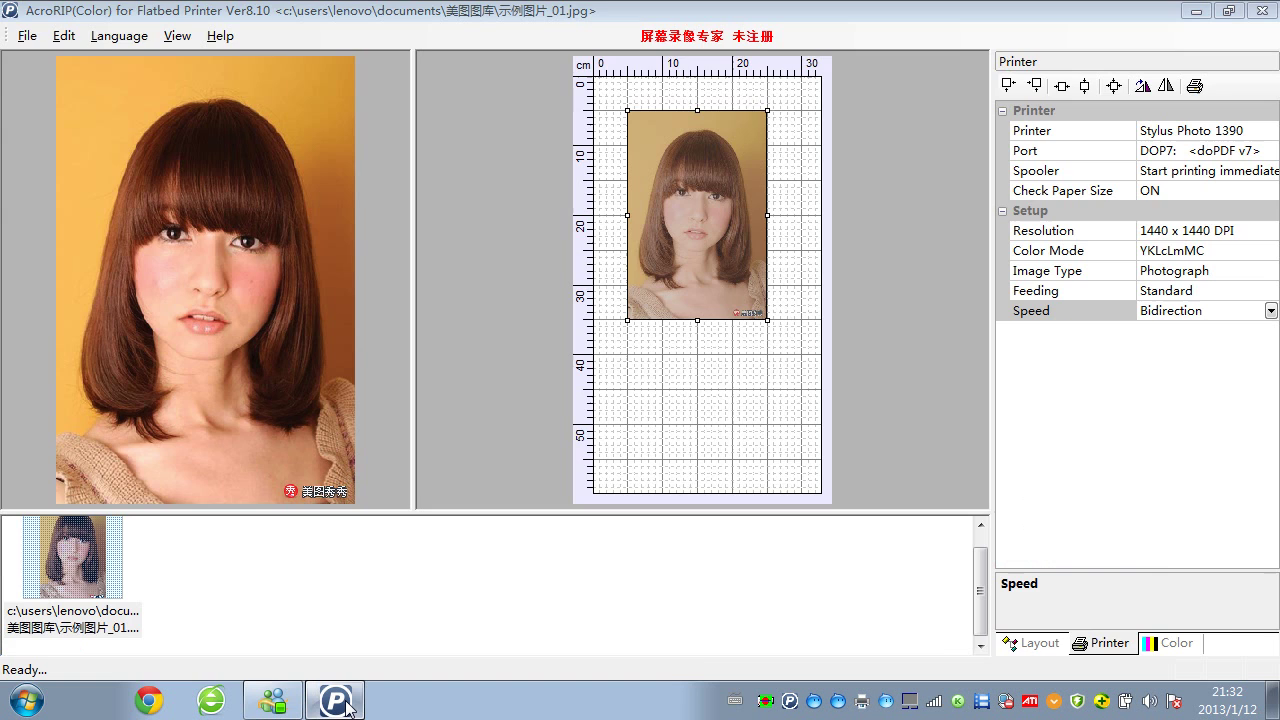
{"action": "left_click", "coordinate": [345, 705]}
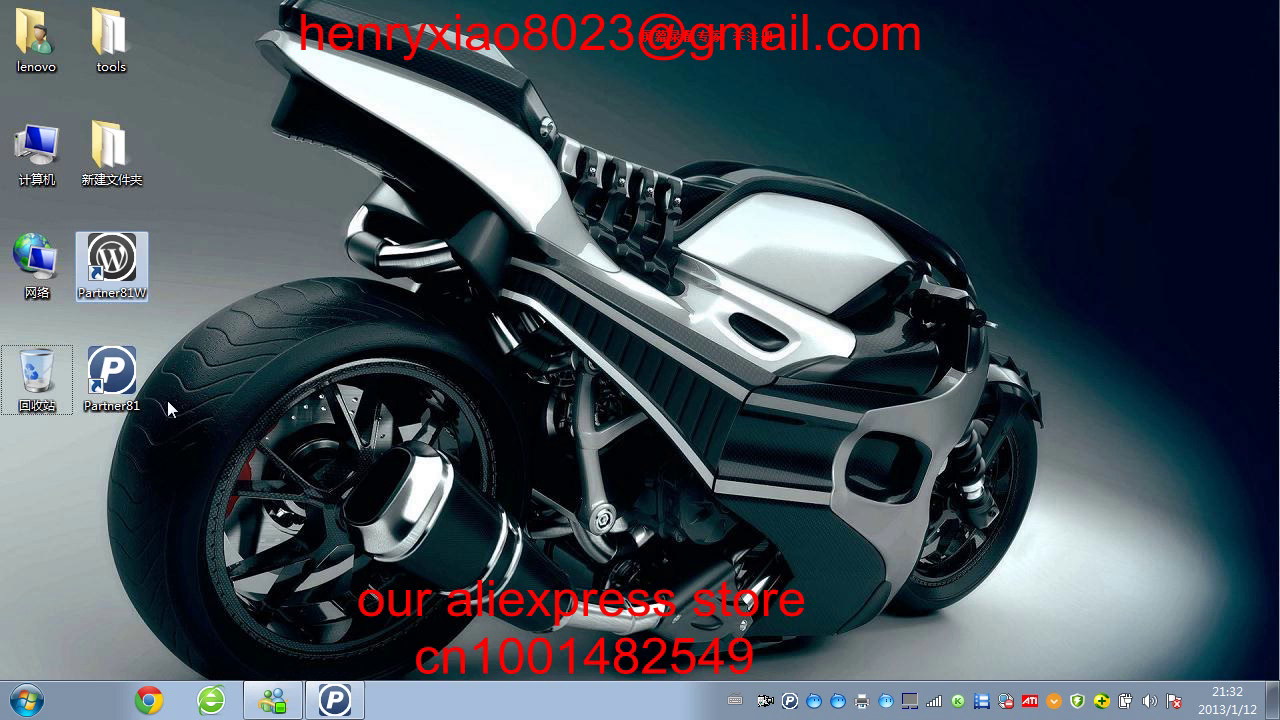
{"action": "double_click", "coordinate": [112, 262]}
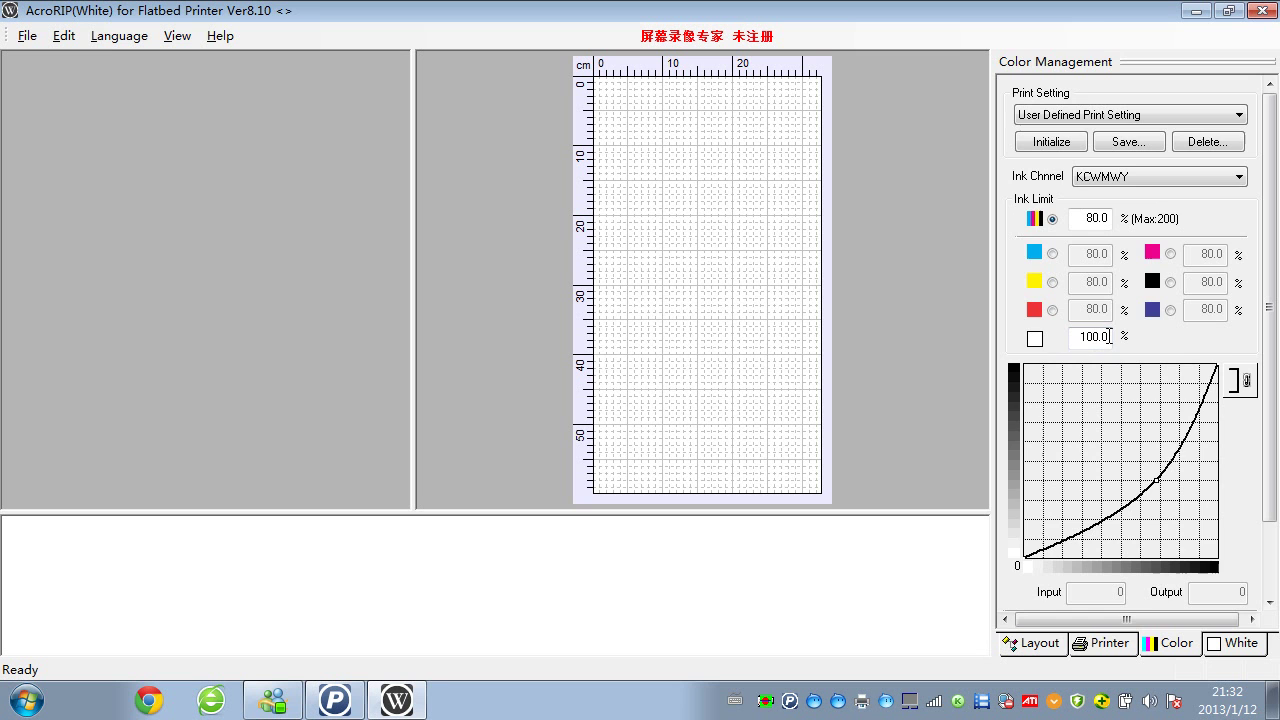
{"action": "left_click", "coordinate": [1050, 644]}
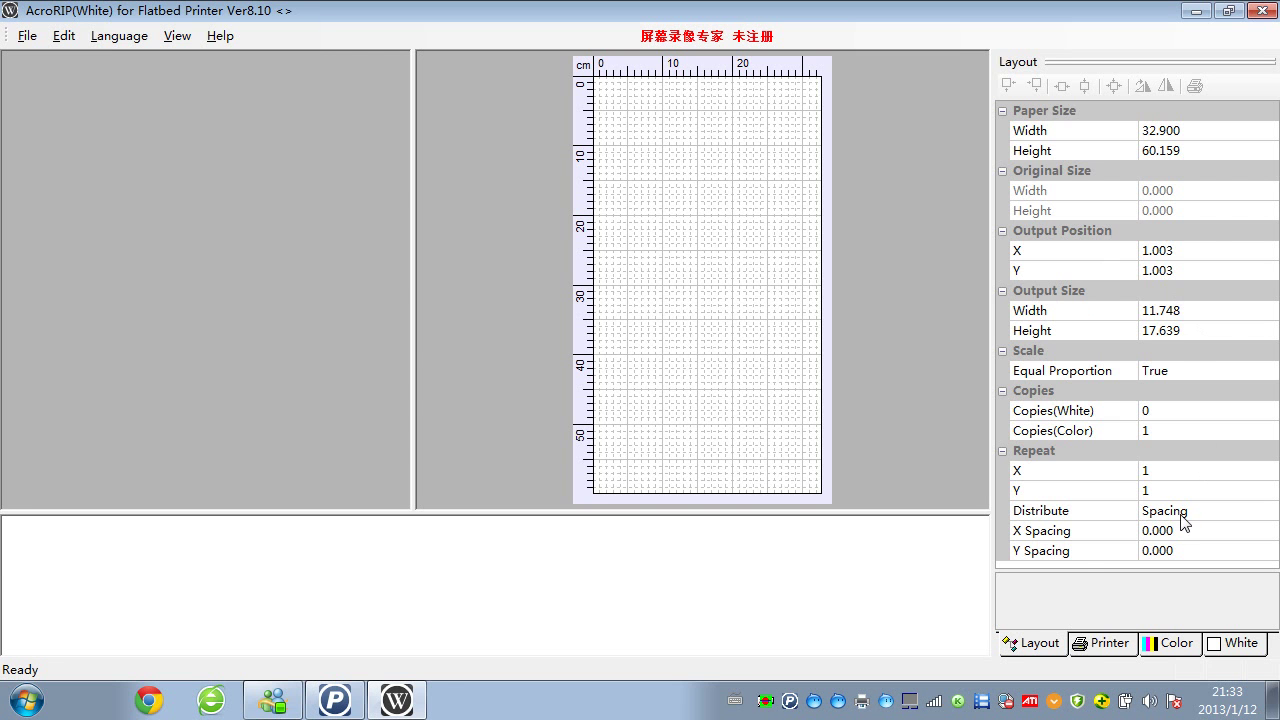
Step: Choose Stylus Photo 1390 as the White printer, keeping port DOP7
{"action": "left_click", "coordinate": [1100, 644]}
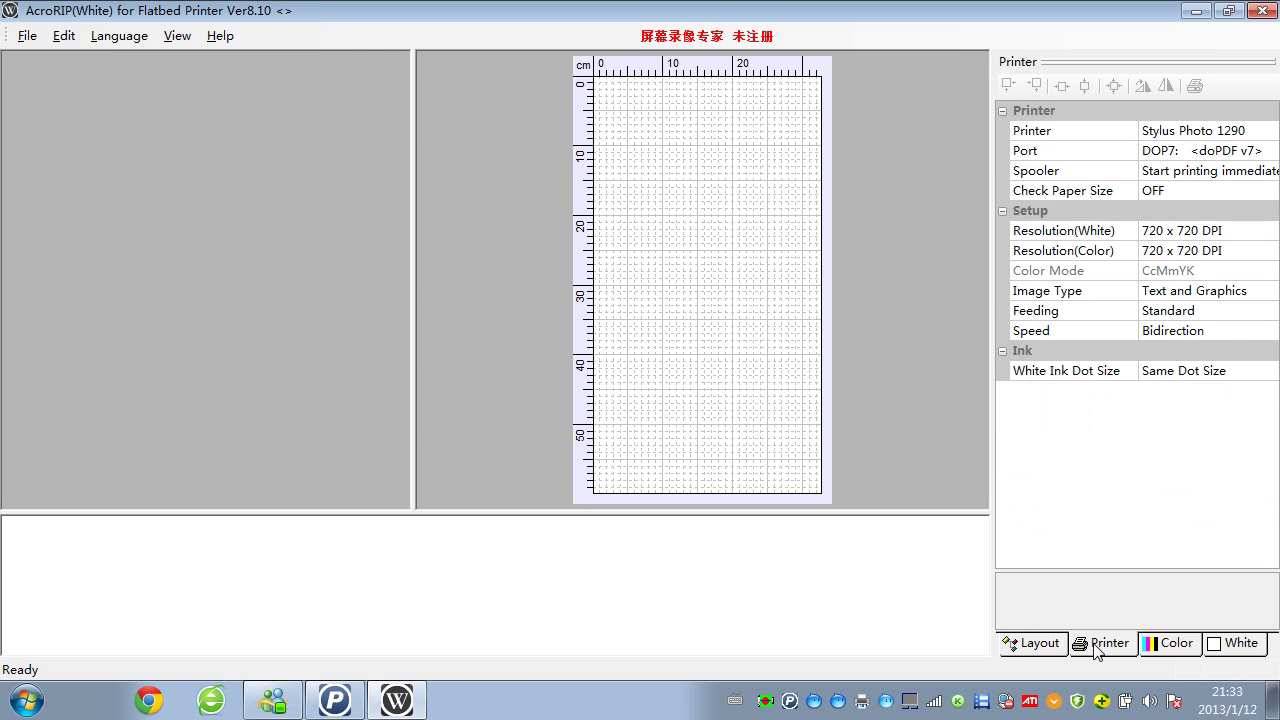
{"action": "left_click", "coordinate": [1255, 138]}
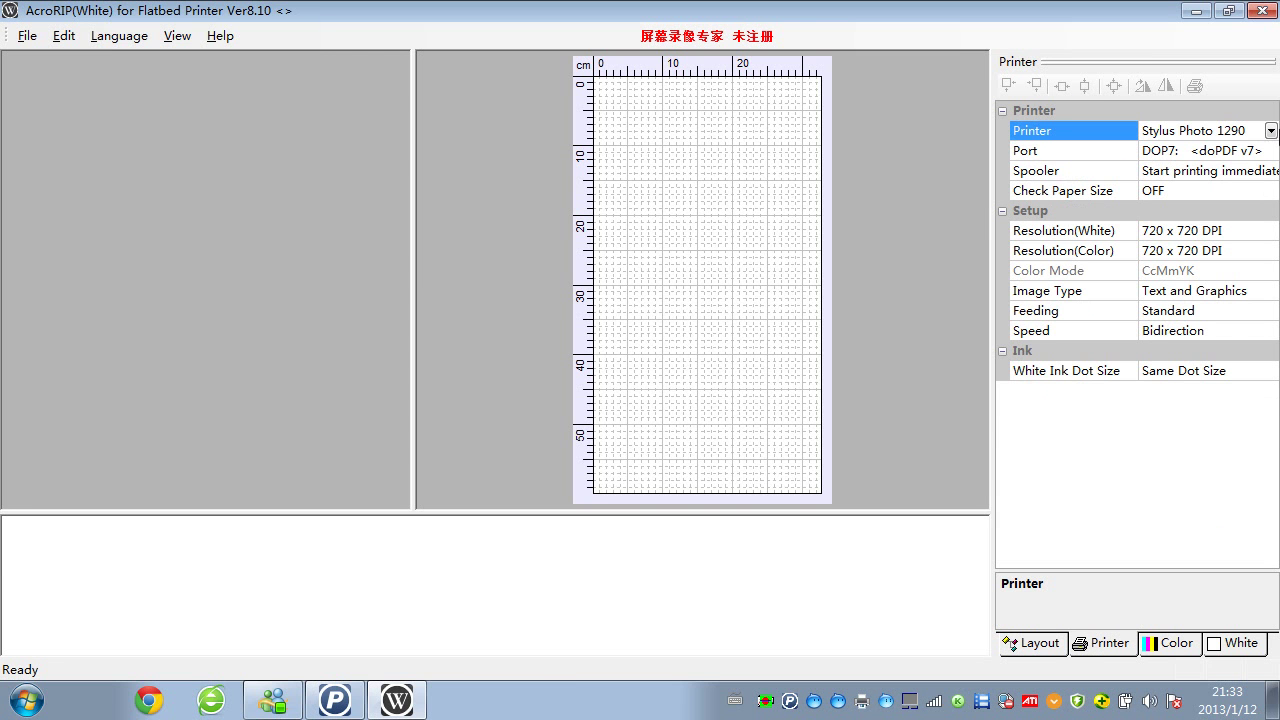
{"action": "left_click", "coordinate": [1270, 131]}
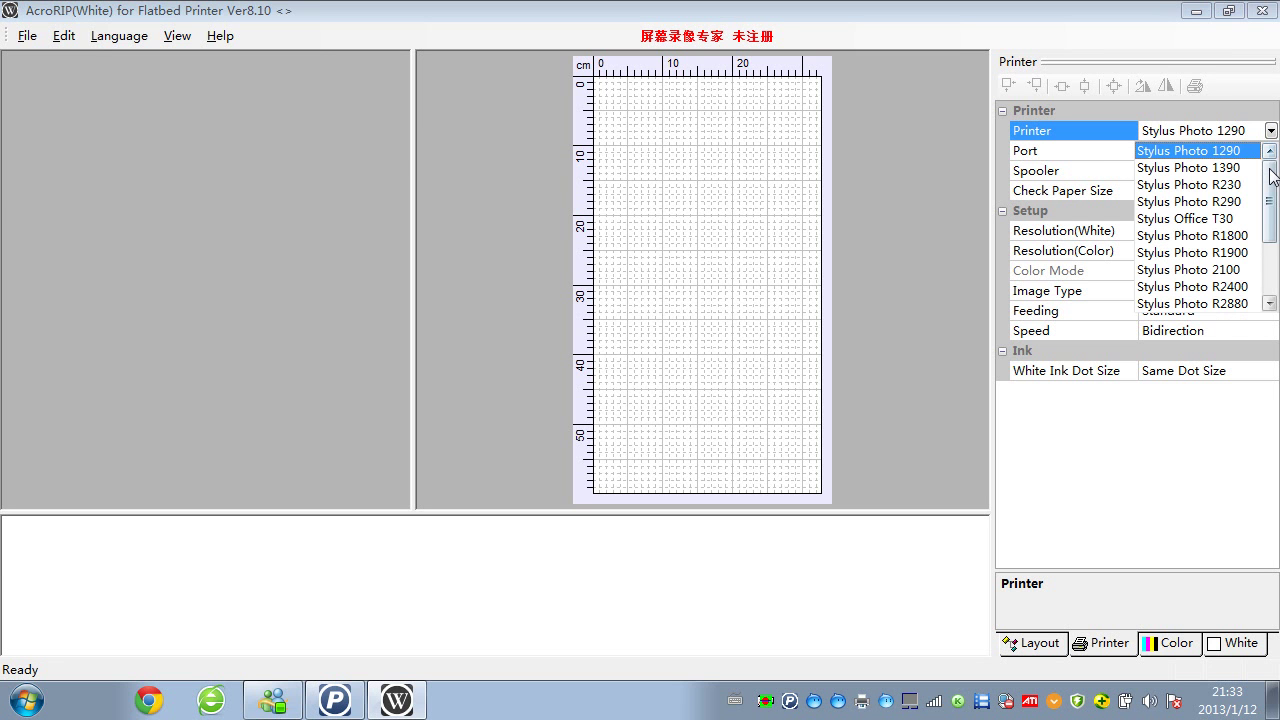
{"action": "mouse_move", "coordinate": [1272, 177]}
{"action": "left_mouse_down"}
{"action": "mouse_move", "coordinate": [1272, 192]}
{"action": "mouse_move", "coordinate": [1272, 168]}
{"action": "left_mouse_up"}
{"action": "left_click", "coordinate": [1238, 170]}
{"action": "left_click", "coordinate": [1203, 156]}
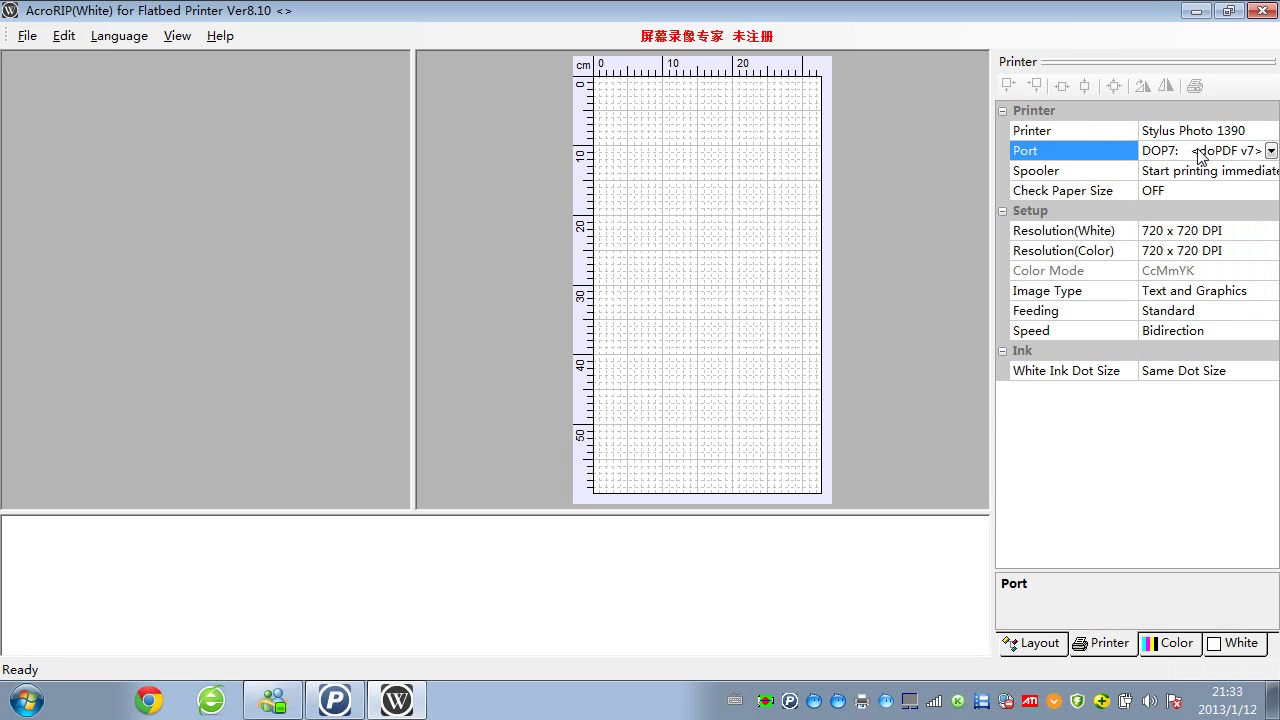
{"action": "left_click", "coordinate": [1271, 151]}
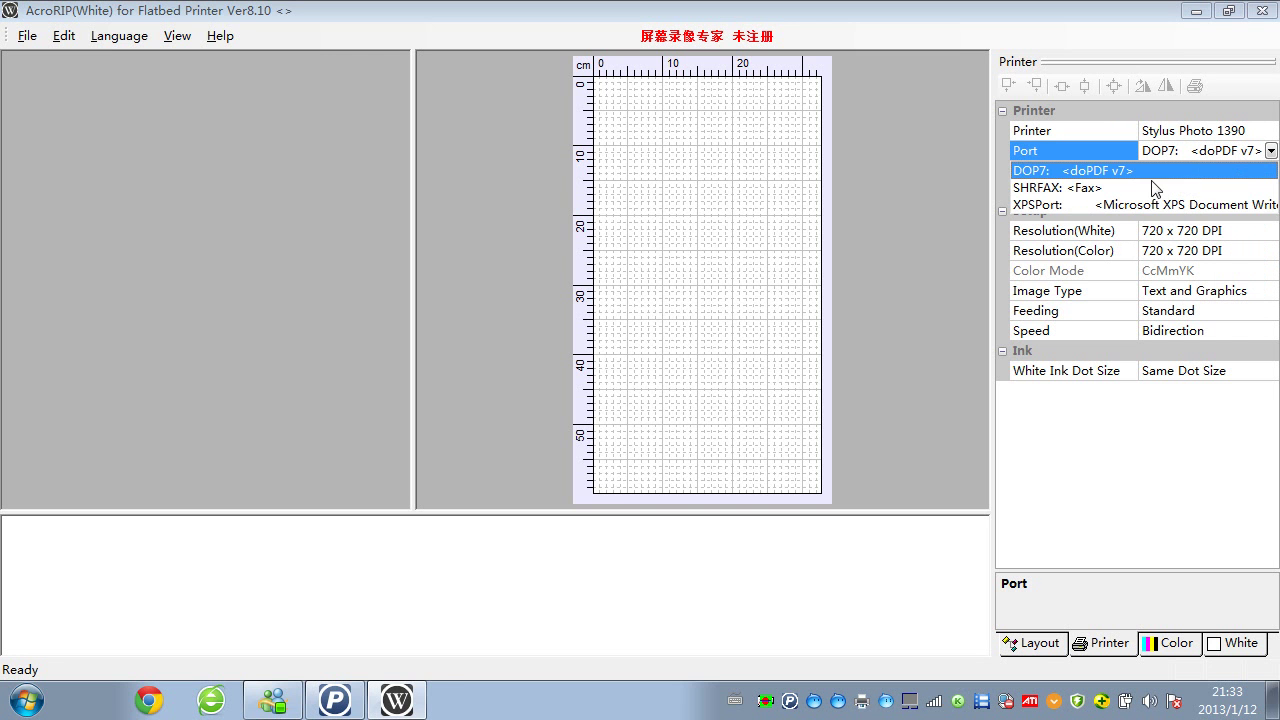
{"action": "left_click", "coordinate": [968, 226]}
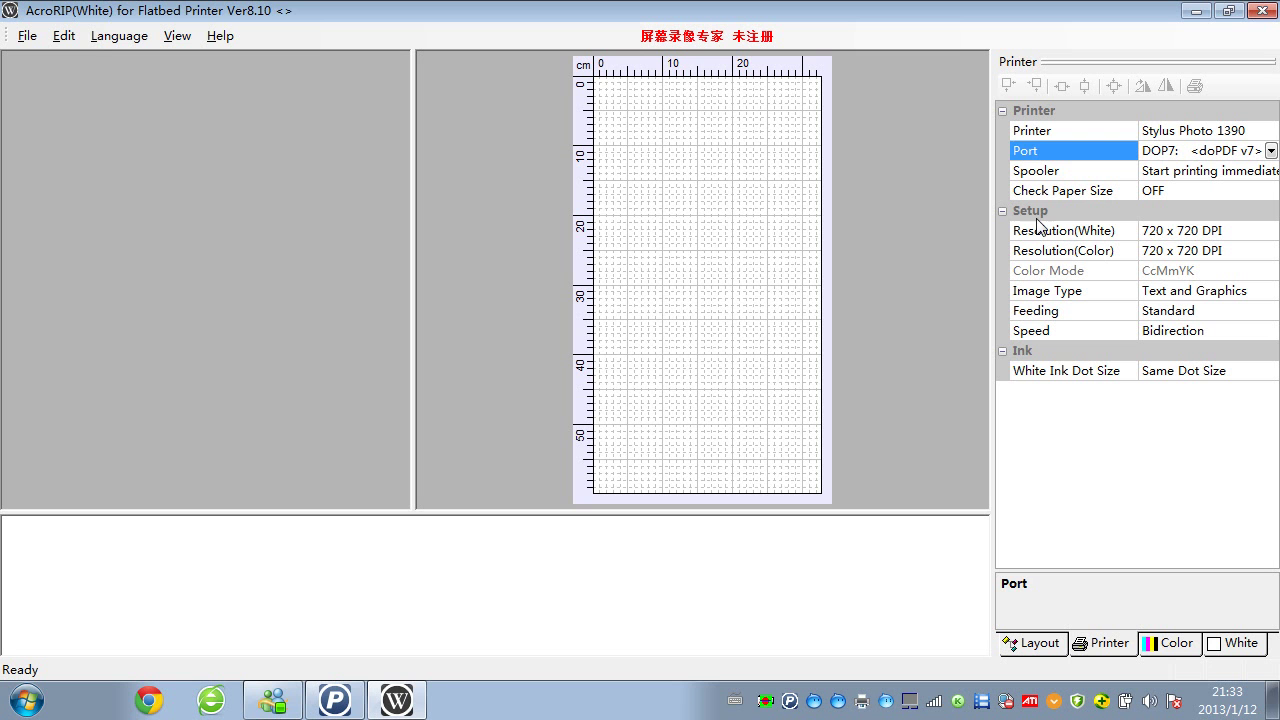
Step: Review the white and colour resolution options, leaving colour at 720 x 720 DPI
{"action": "left_click", "coordinate": [1088, 231]}
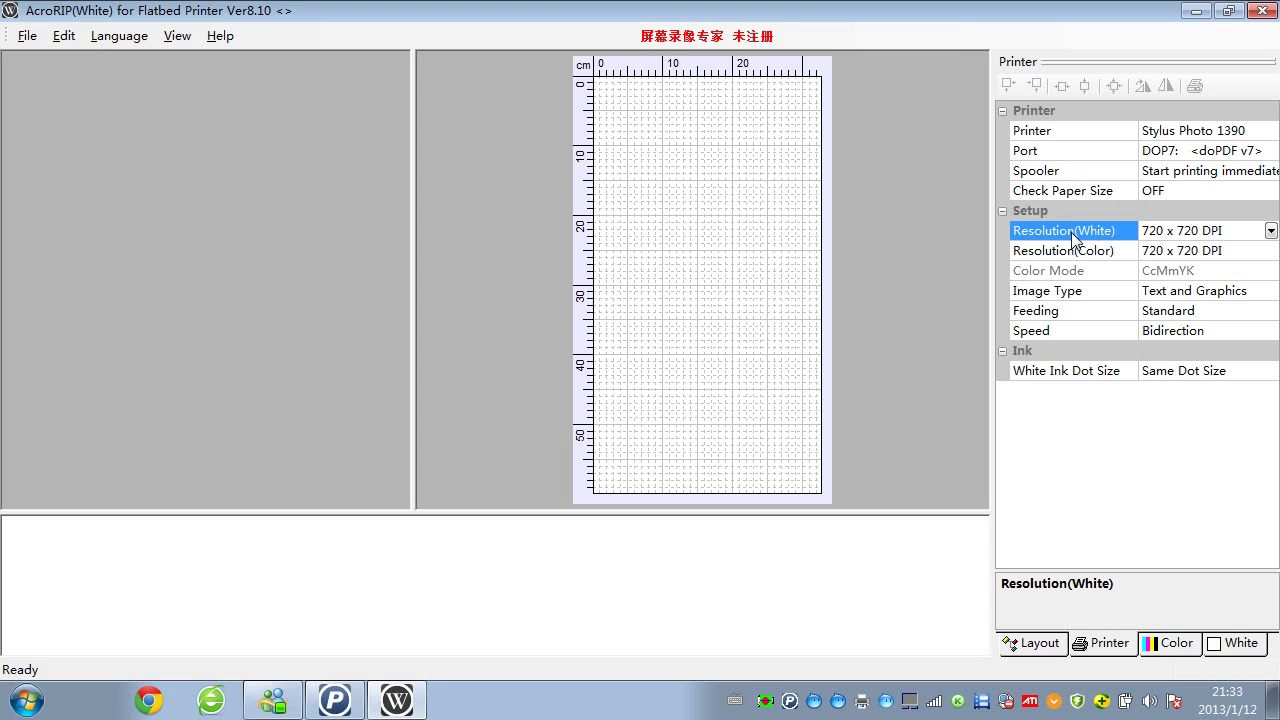
{"action": "left_click", "coordinate": [1272, 231]}
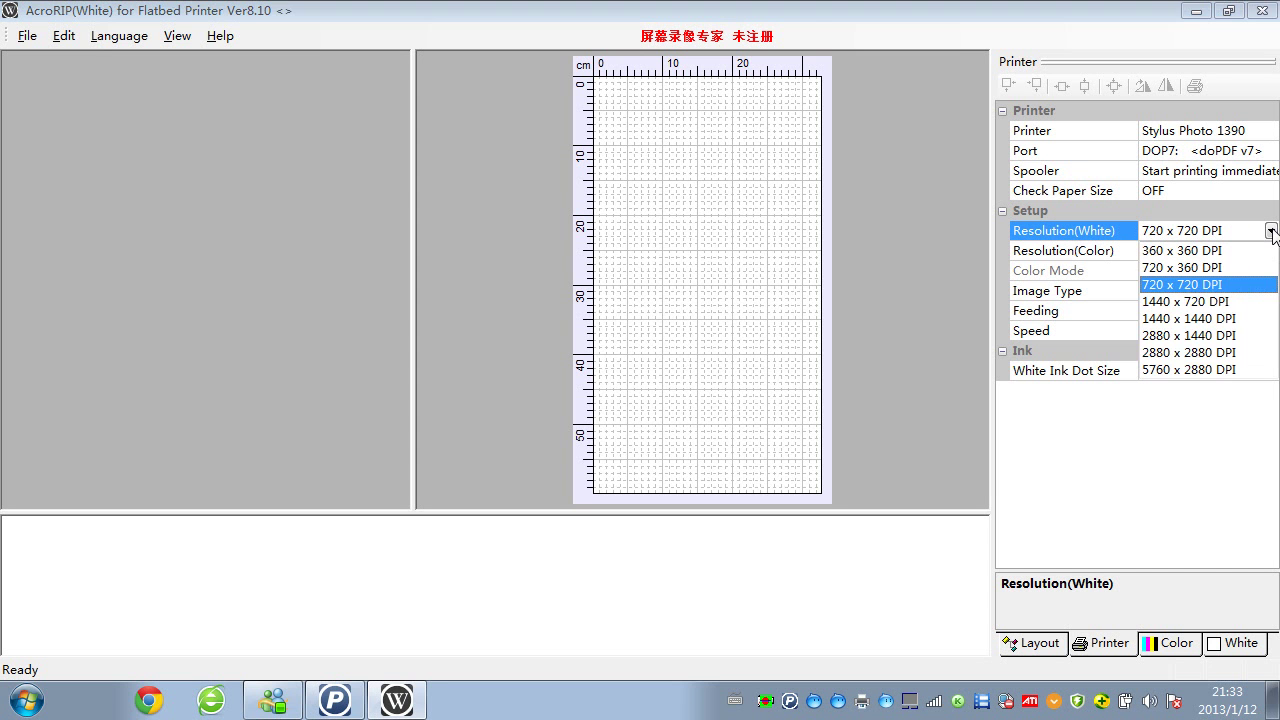
{"action": "left_click", "coordinate": [1062, 251]}
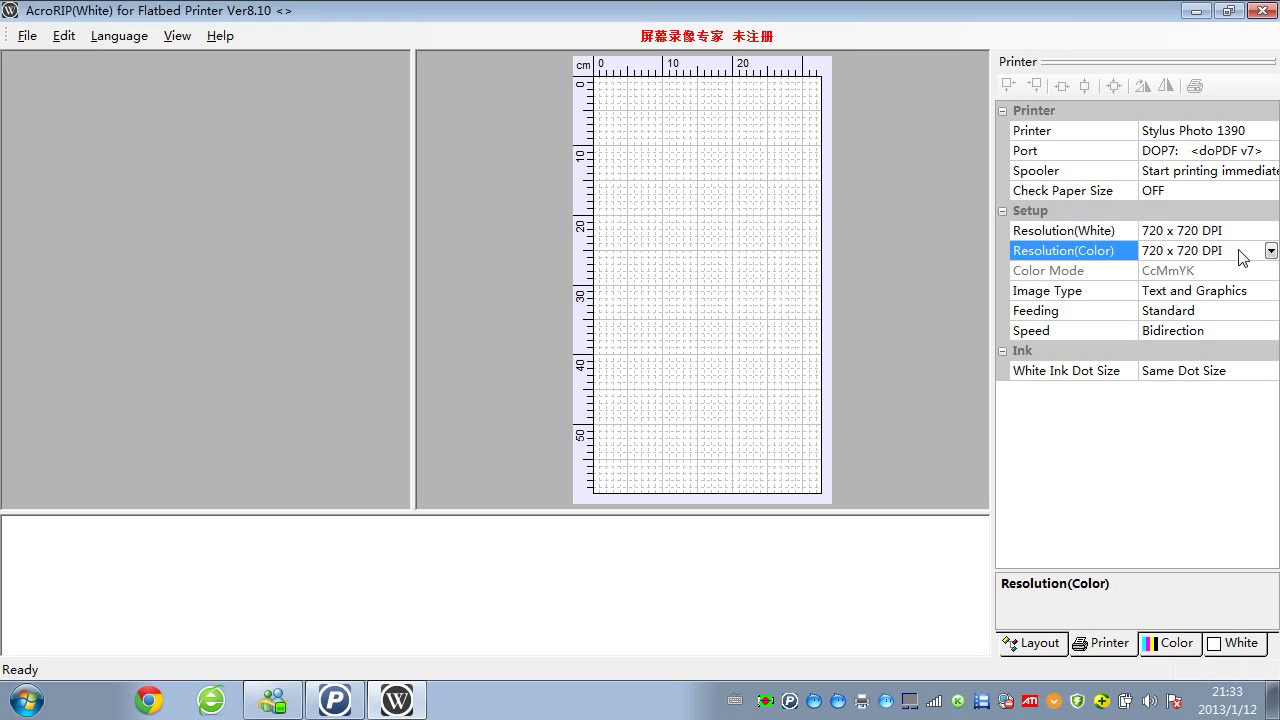
{"action": "left_click", "coordinate": [1270, 251]}
{"action": "left_click", "coordinate": [1270, 251]}
{"action": "left_click", "coordinate": [1270, 251]}
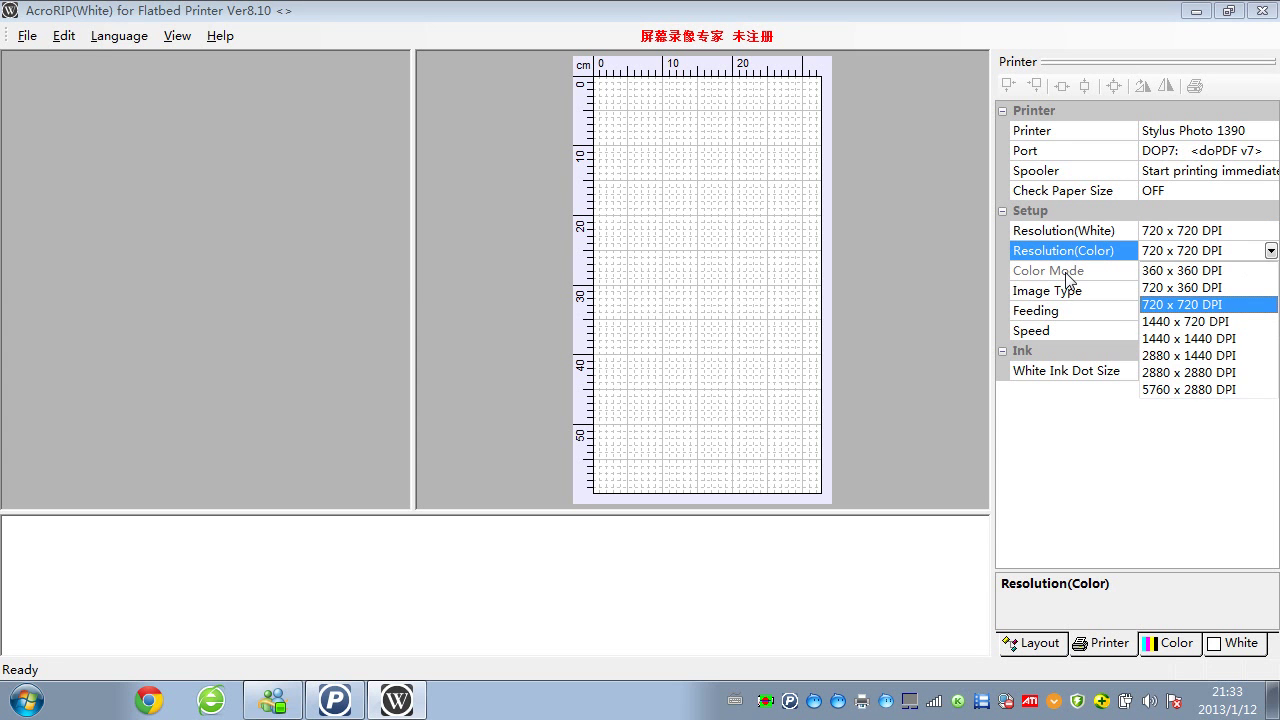
{"action": "left_click", "coordinate": [1066, 274]}
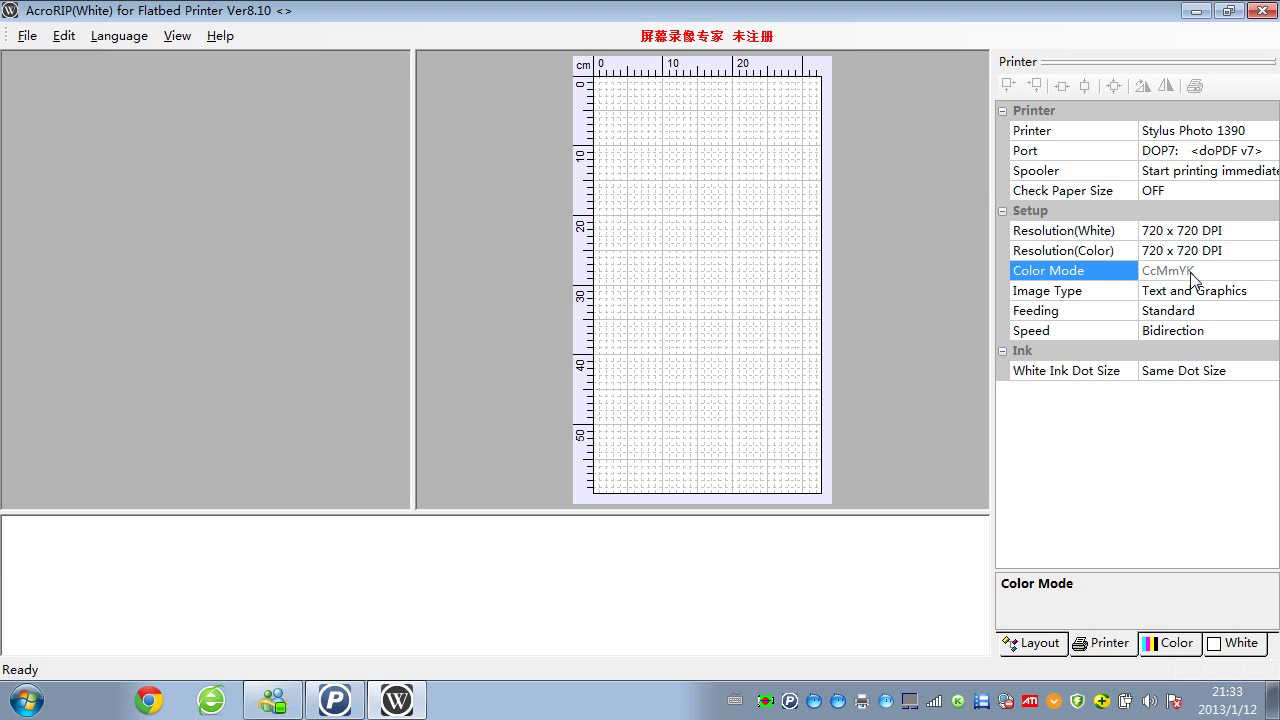
Step: Set Image Type to Photograph and White Ink Dot Size to Large Dot Size
{"action": "left_click", "coordinate": [1263, 292]}
{"action": "left_click", "coordinate": [1270, 291]}
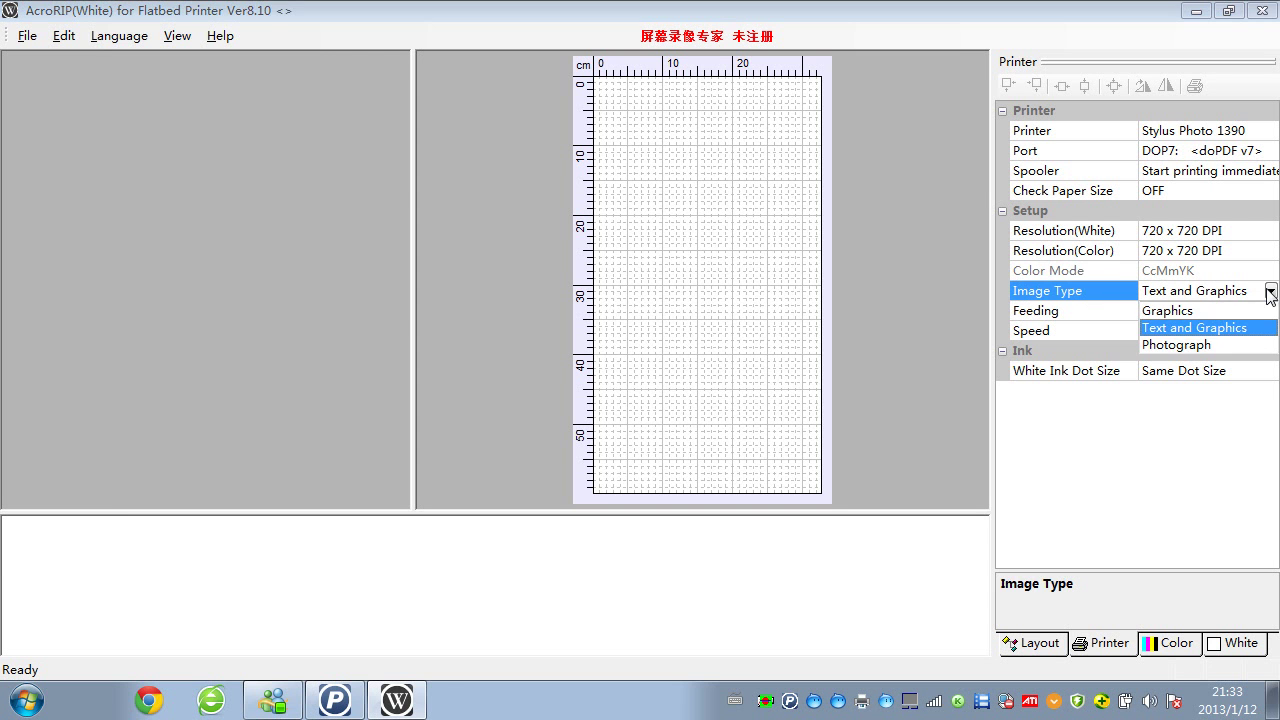
{"action": "left_click", "coordinate": [1210, 344]}
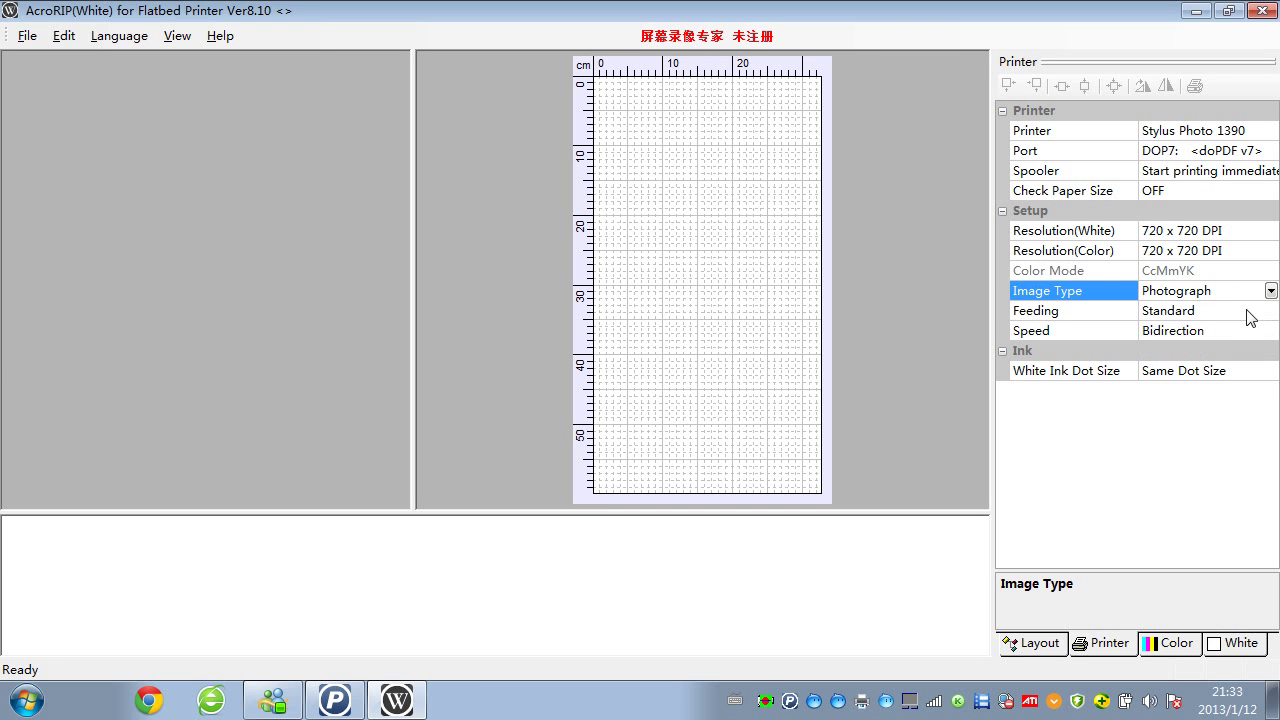
{"action": "left_click", "coordinate": [1249, 313]}
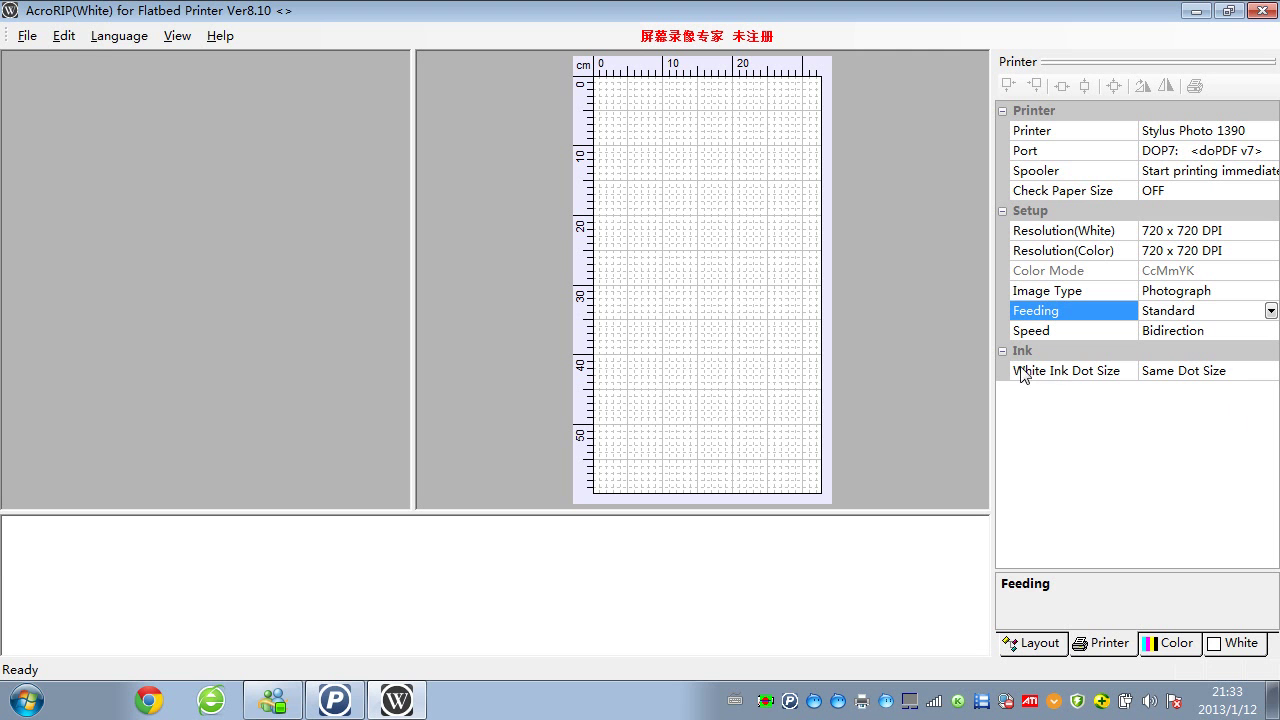
{"action": "left_click", "coordinate": [1257, 376]}
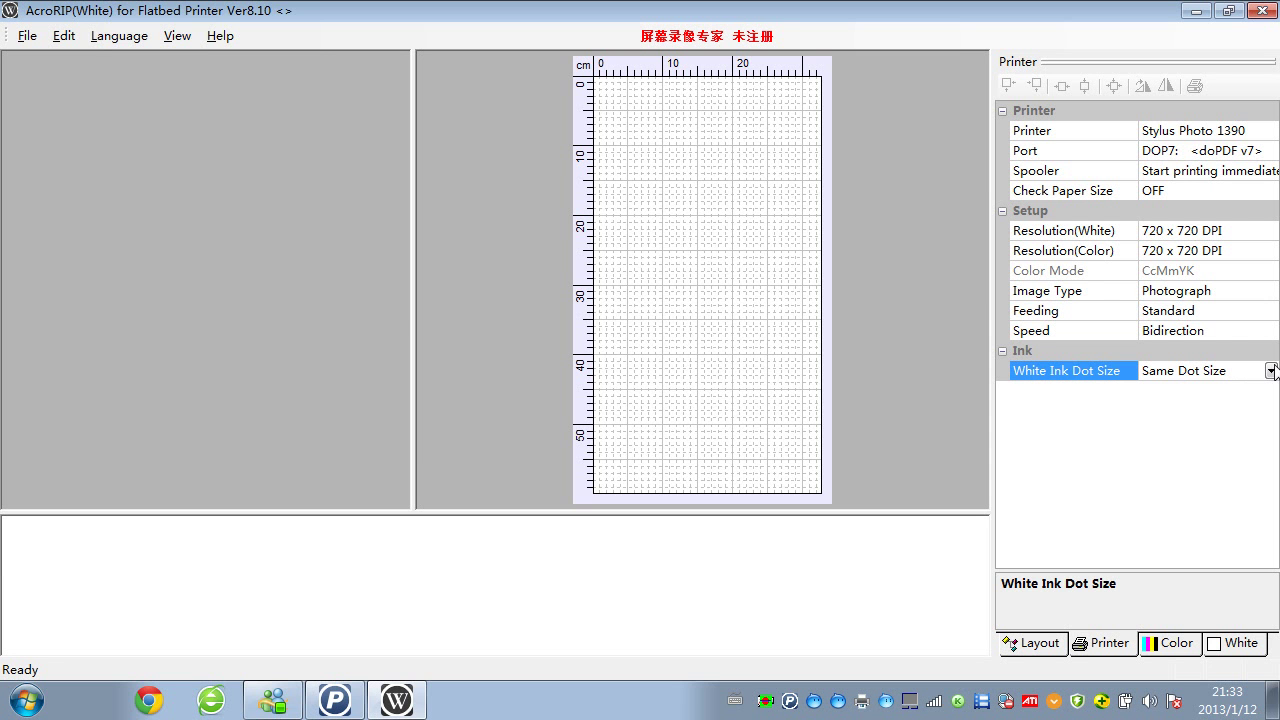
{"action": "left_click", "coordinate": [1271, 371]}
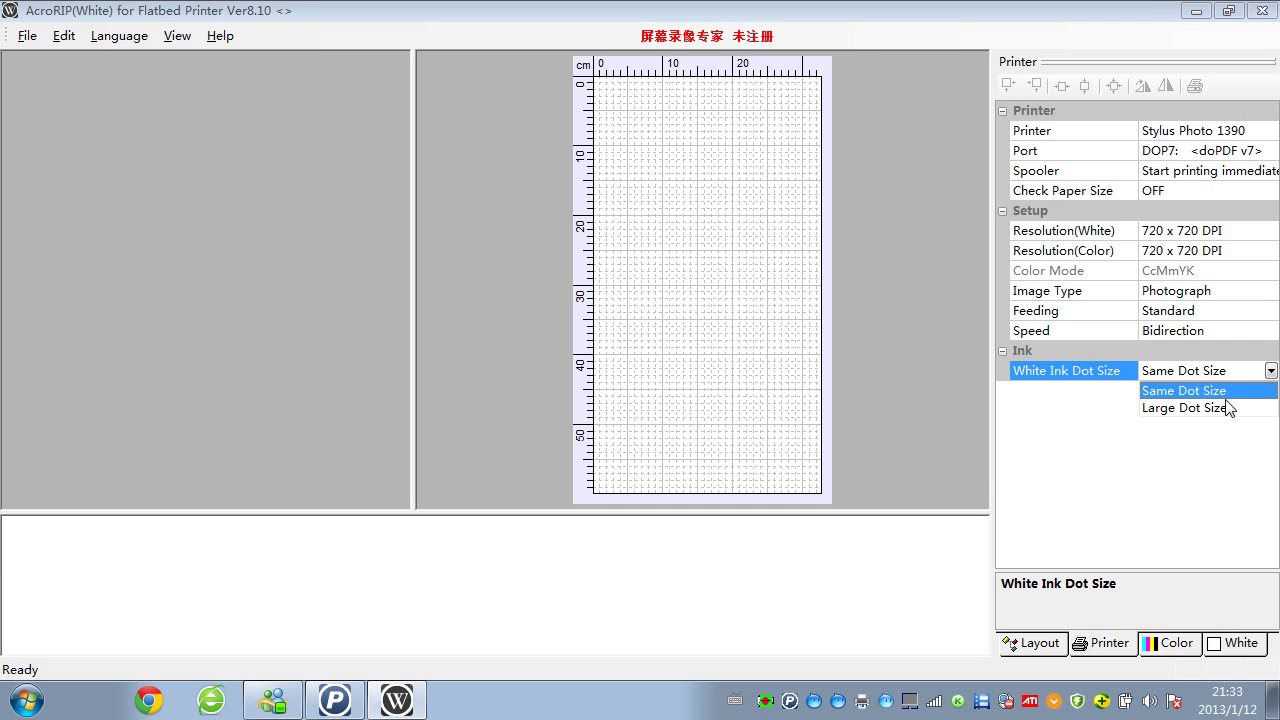
{"action": "left_click", "coordinate": [1192, 408]}
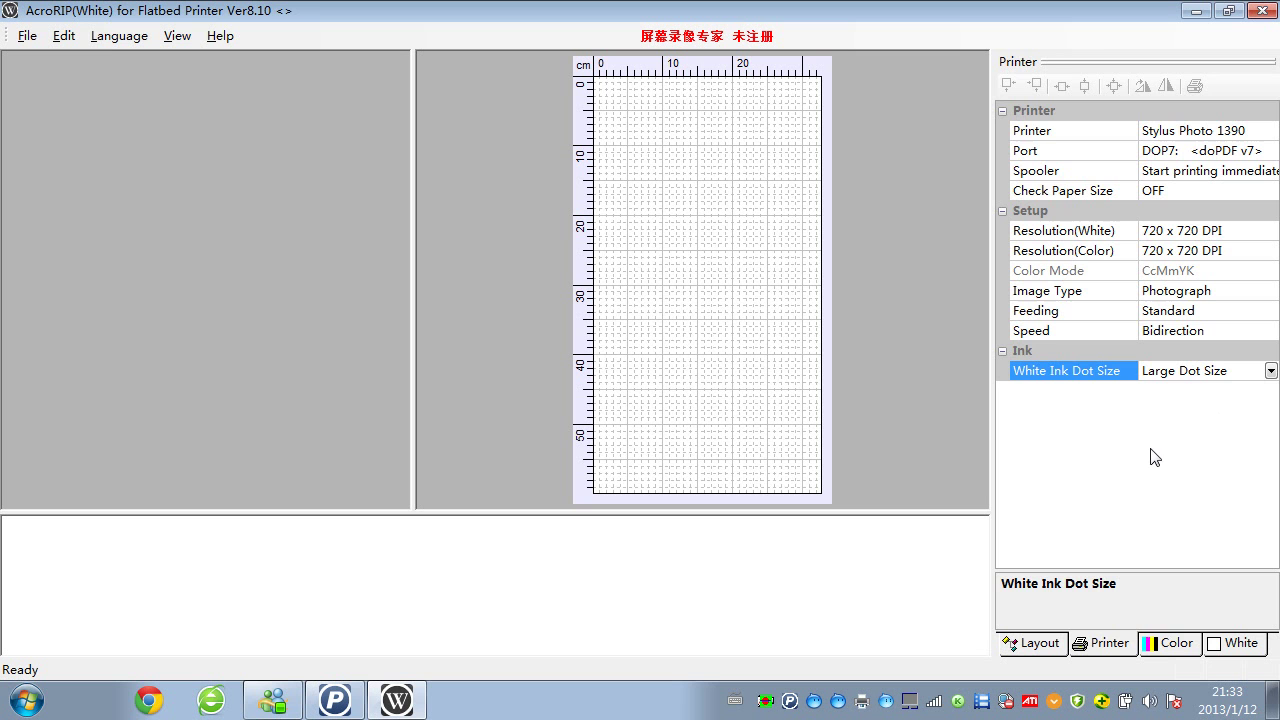
{"action": "left_click", "coordinate": [1178, 646]}
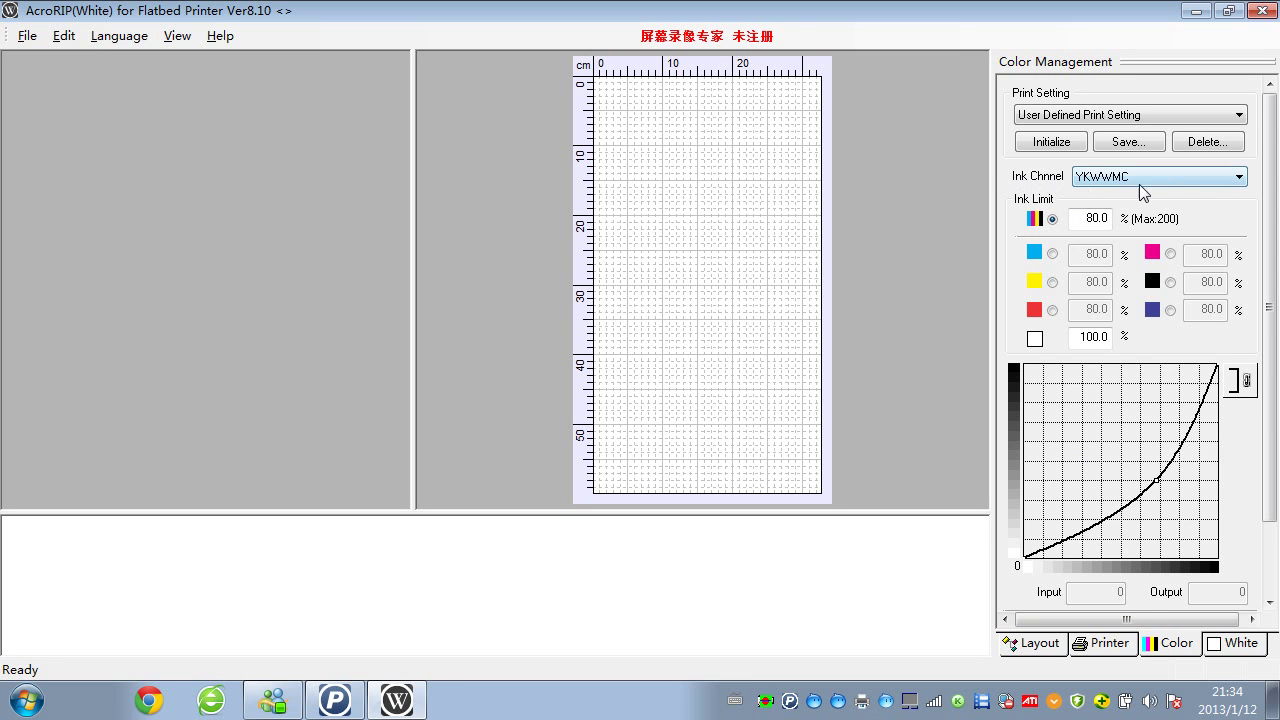
Step: Keep the YKWWMC ink channel and review the cyan, yellow, red, dark-blue, black and magenta ink curves
{"action": "left_click", "coordinate": [1193, 188]}
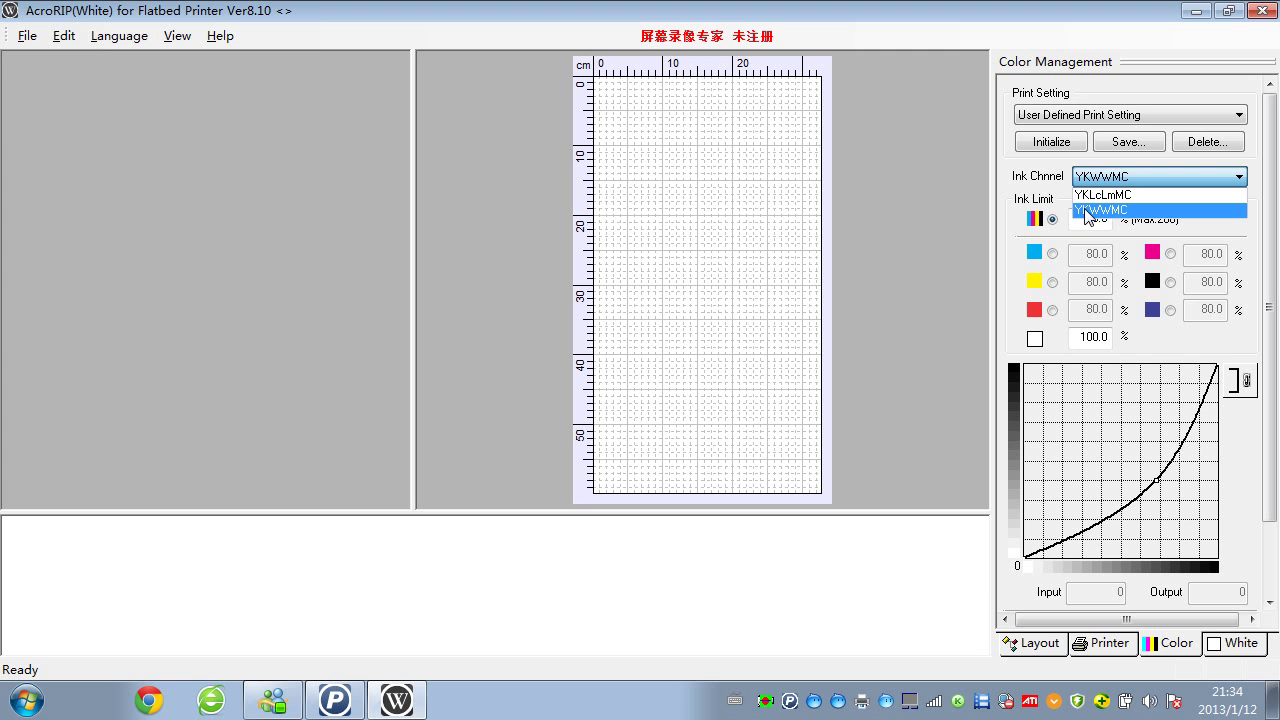
{"action": "left_click", "coordinate": [1157, 212]}
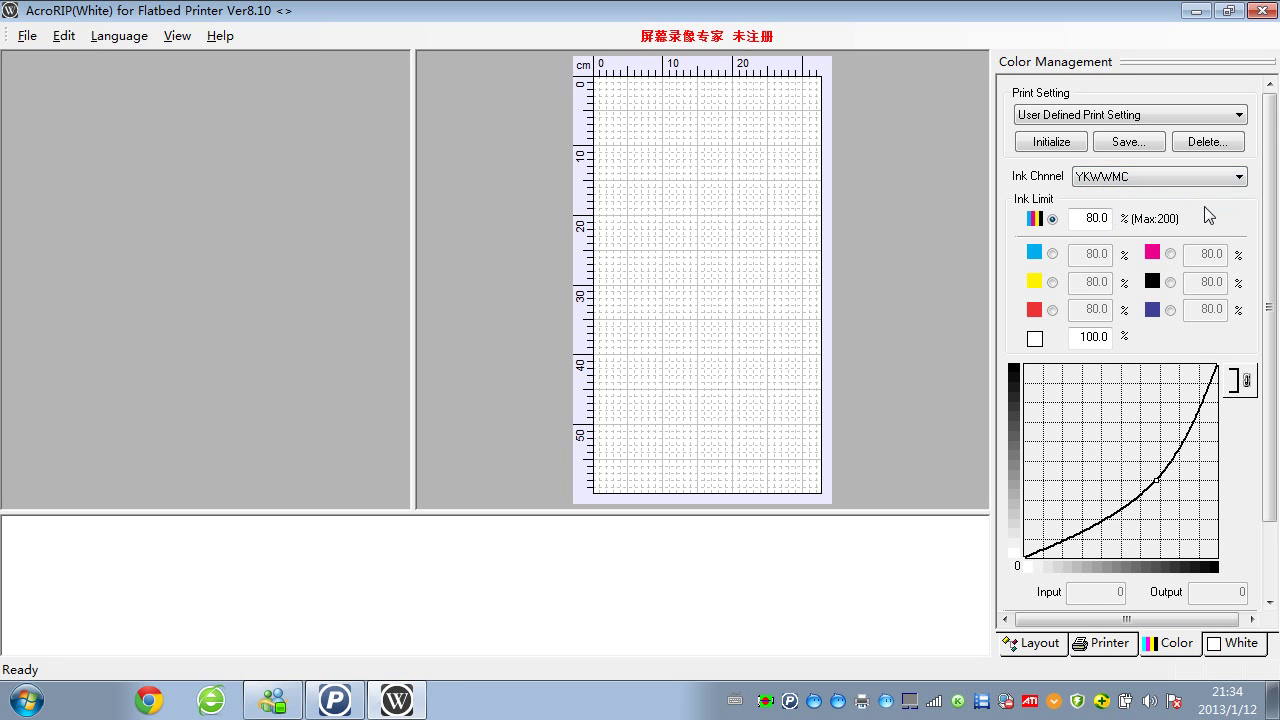
{"action": "left_click", "coordinate": [1051, 254]}
{"action": "left_click", "coordinate": [1052, 282]}
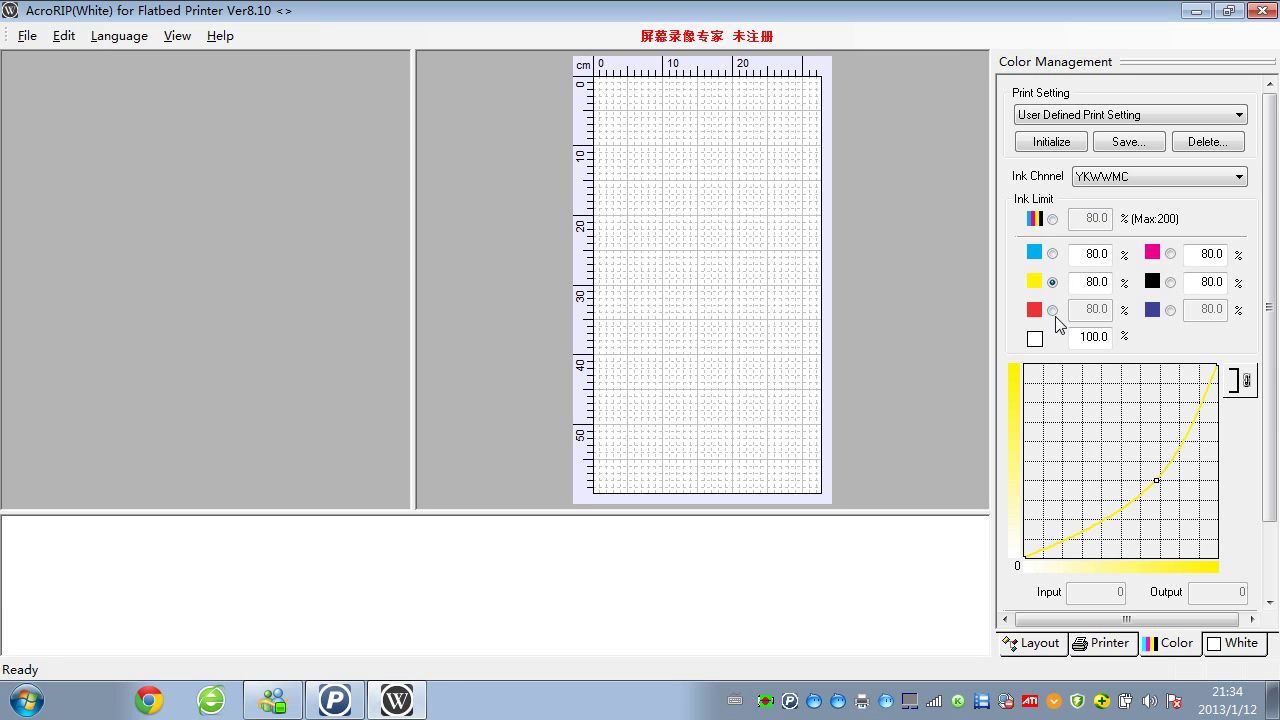
{"action": "left_click", "coordinate": [1052, 310]}
{"action": "left_click", "coordinate": [1170, 310]}
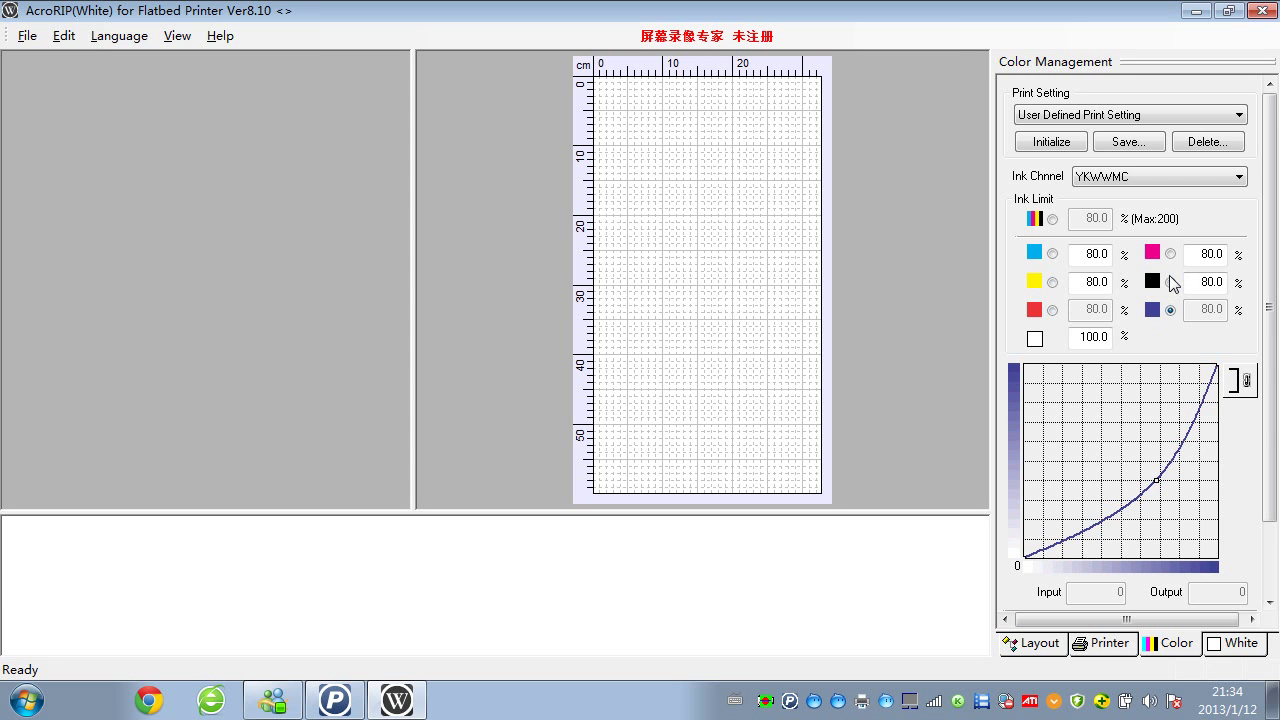
{"action": "left_click", "coordinate": [1171, 282]}
{"action": "left_click", "coordinate": [1170, 255]}
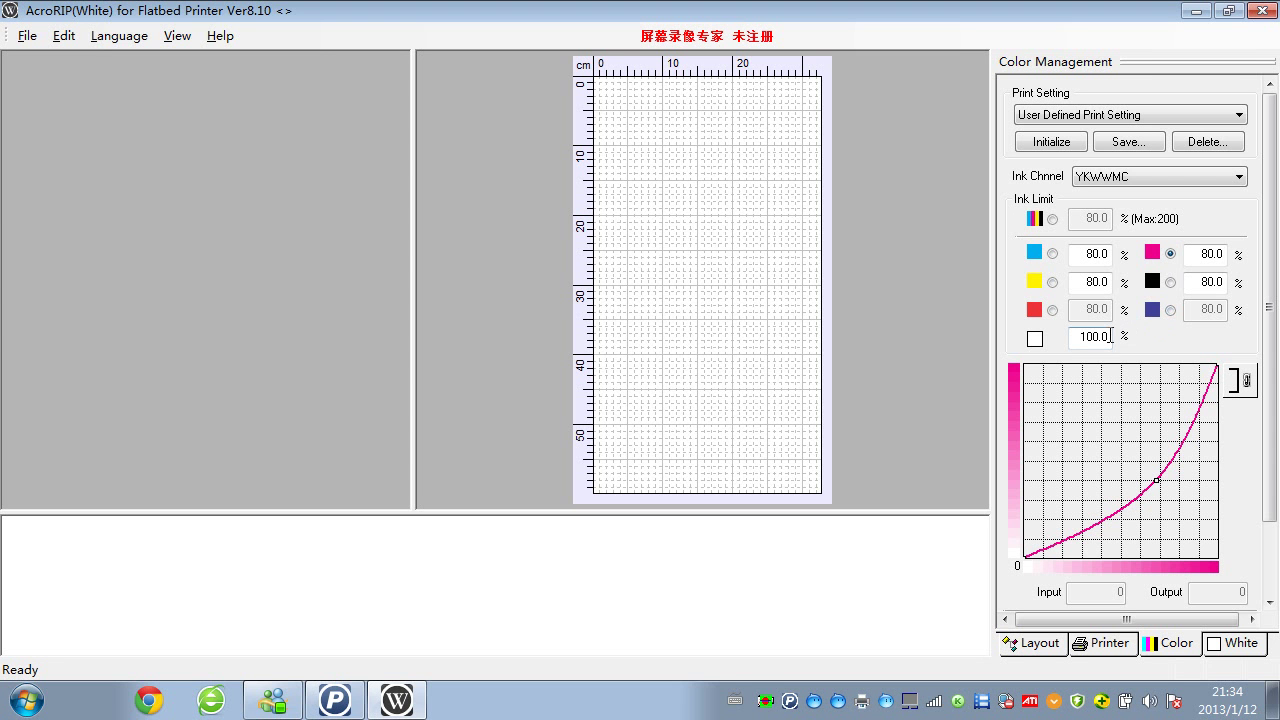
Step: Replace the white ink limit value with 80 so it matches the other 80% limits
{"action": "left_click_drag", "start_coordinate": [1111, 336], "coordinate": [1077, 336]}
{"action": "type", "text": "120"}
{"action": "left_click_drag", "start_coordinate": [1109, 338], "coordinate": [1092, 340]}
{"action": "type", "text": "80"}
{"action": "left_click", "coordinate": [1170, 310]}
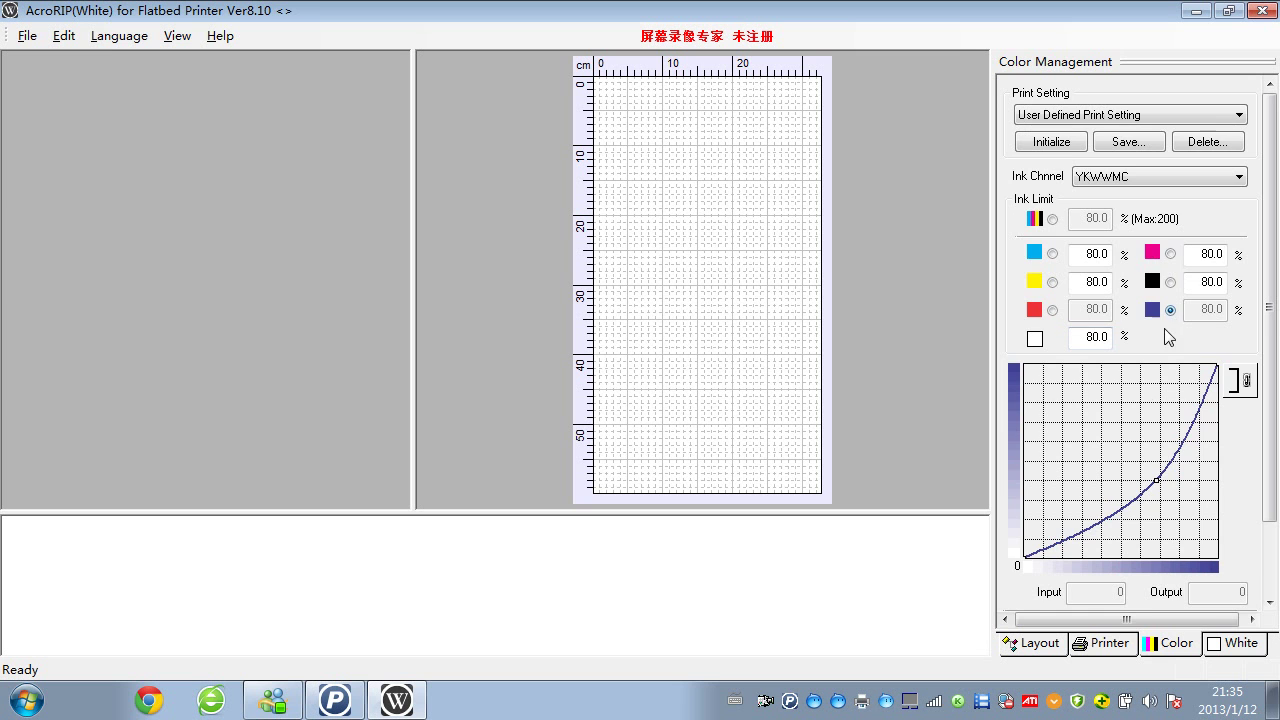
Step: Drag White Ink under Black to 76% on the White tab, then return to the Layout settings
{"action": "left_click", "coordinate": [1240, 644]}
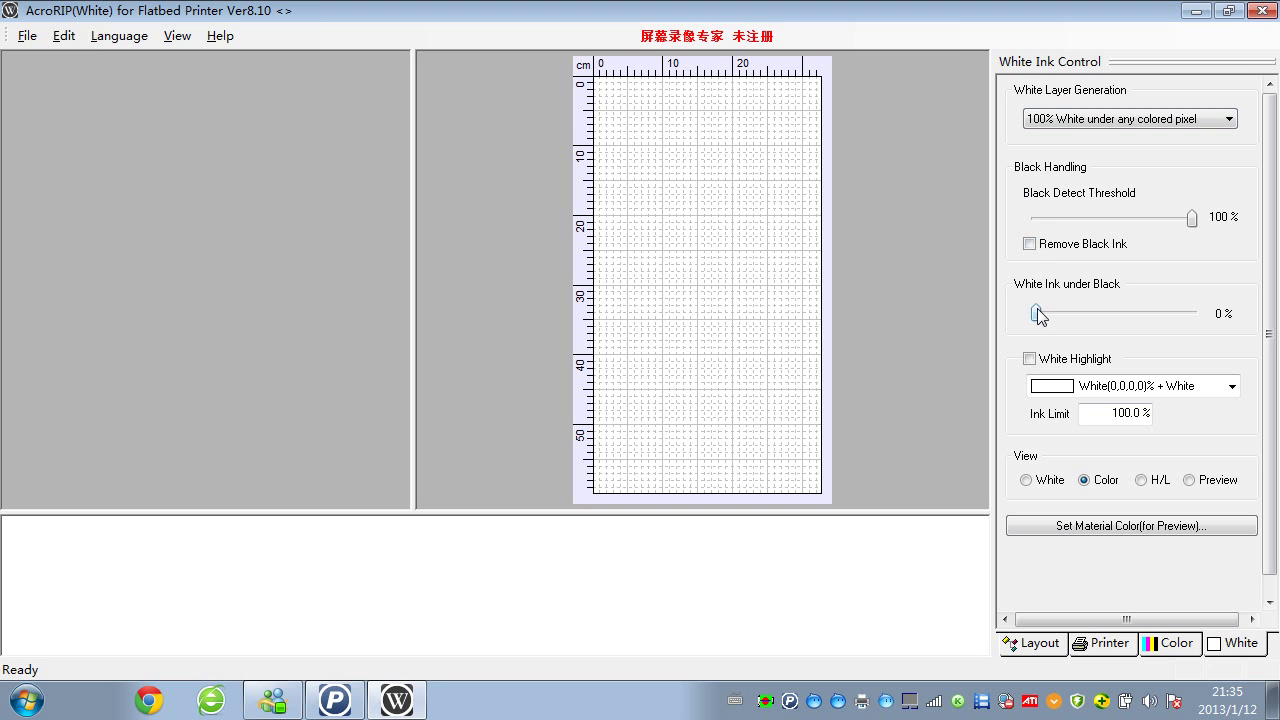
{"action": "left_click_drag", "start_coordinate": [1042, 314], "coordinate": [1200, 318]}
{"action": "left_click", "coordinate": [1052, 644]}
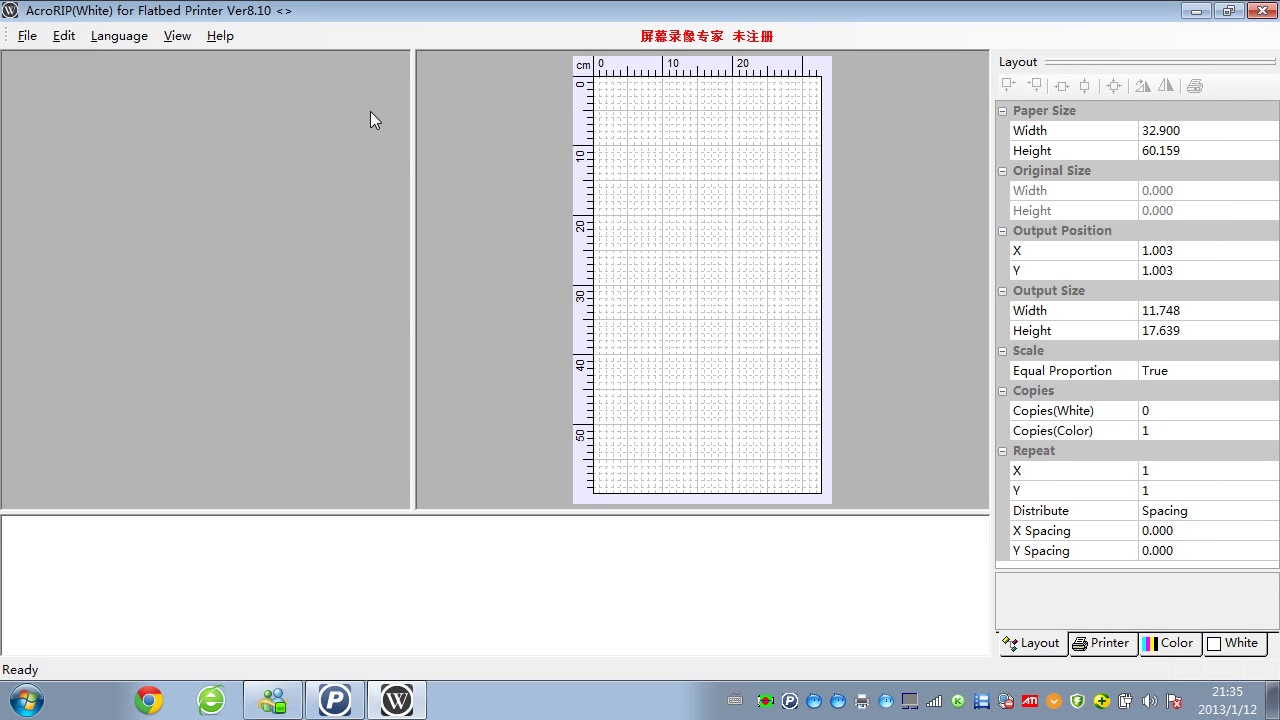
{"action": "left_click", "coordinate": [22, 36]}
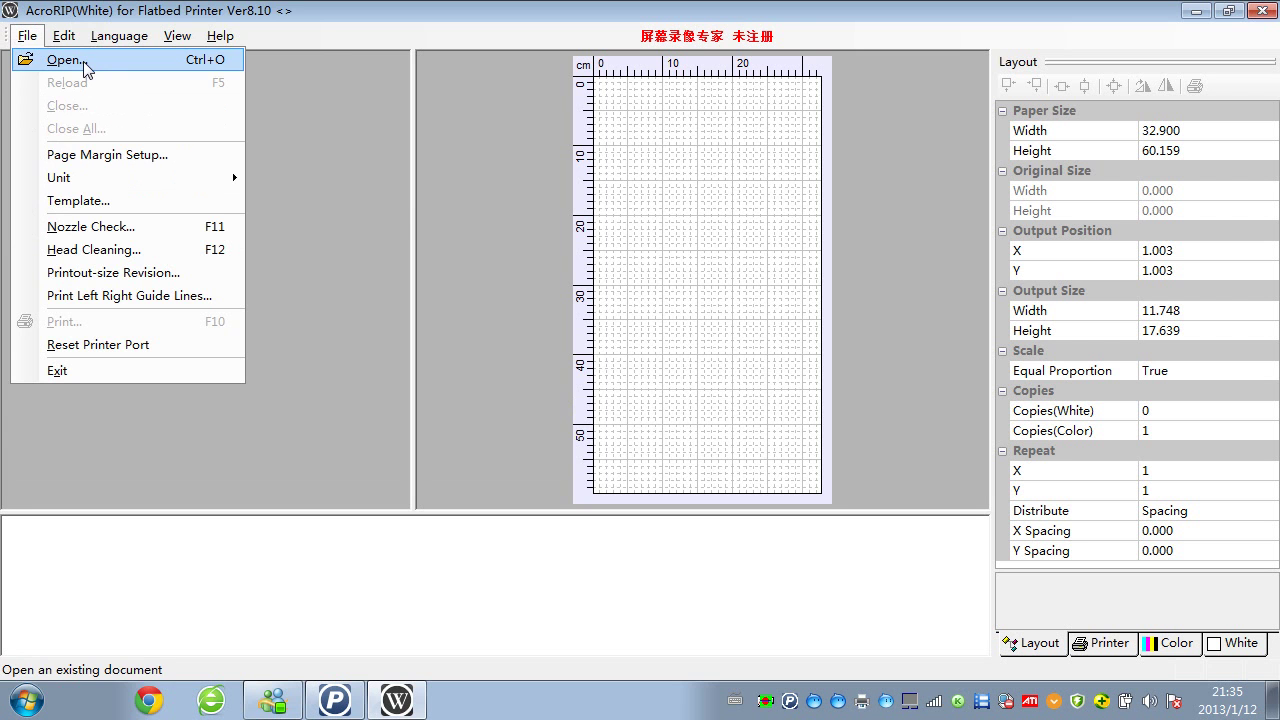
Step: Load the male portrait 示例图片_02 and position it at 1.003 × 10.048 cm before printing
{"action": "left_click", "coordinate": [84, 63]}
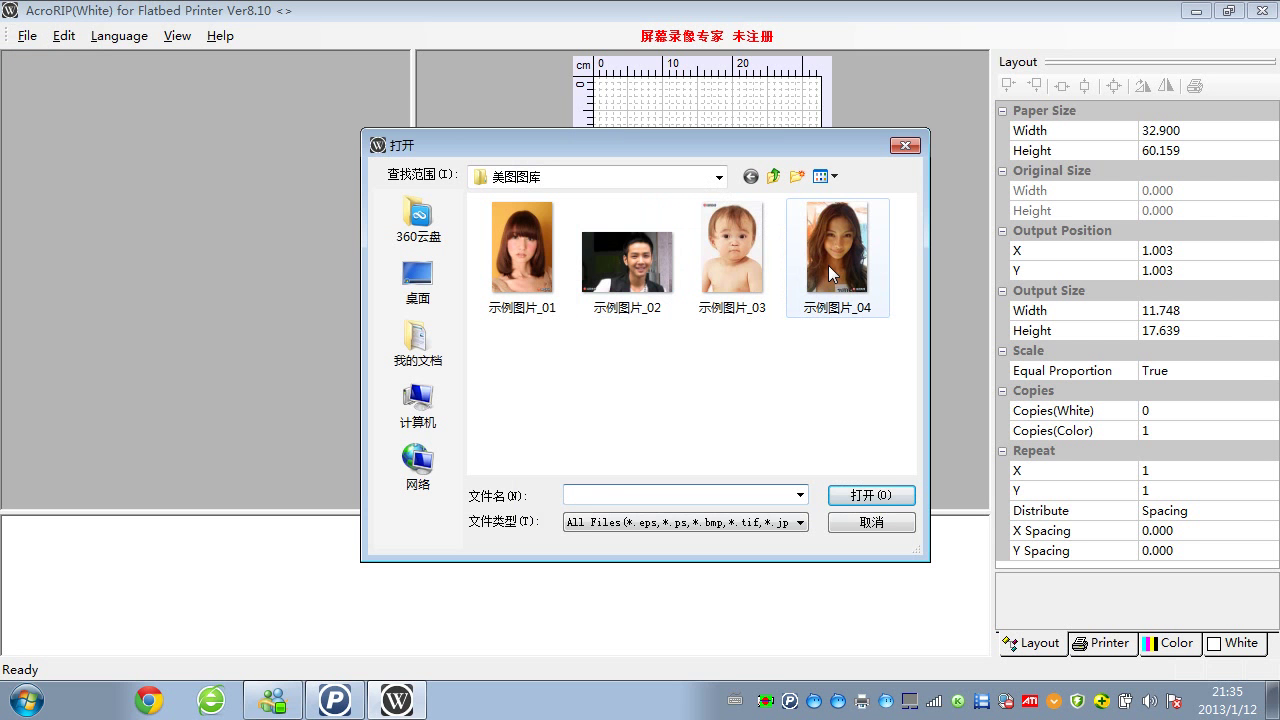
{"action": "left_click", "coordinate": [828, 272]}
{"action": "left_click", "coordinate": [643, 270]}
{"action": "left_click", "coordinate": [899, 495]}
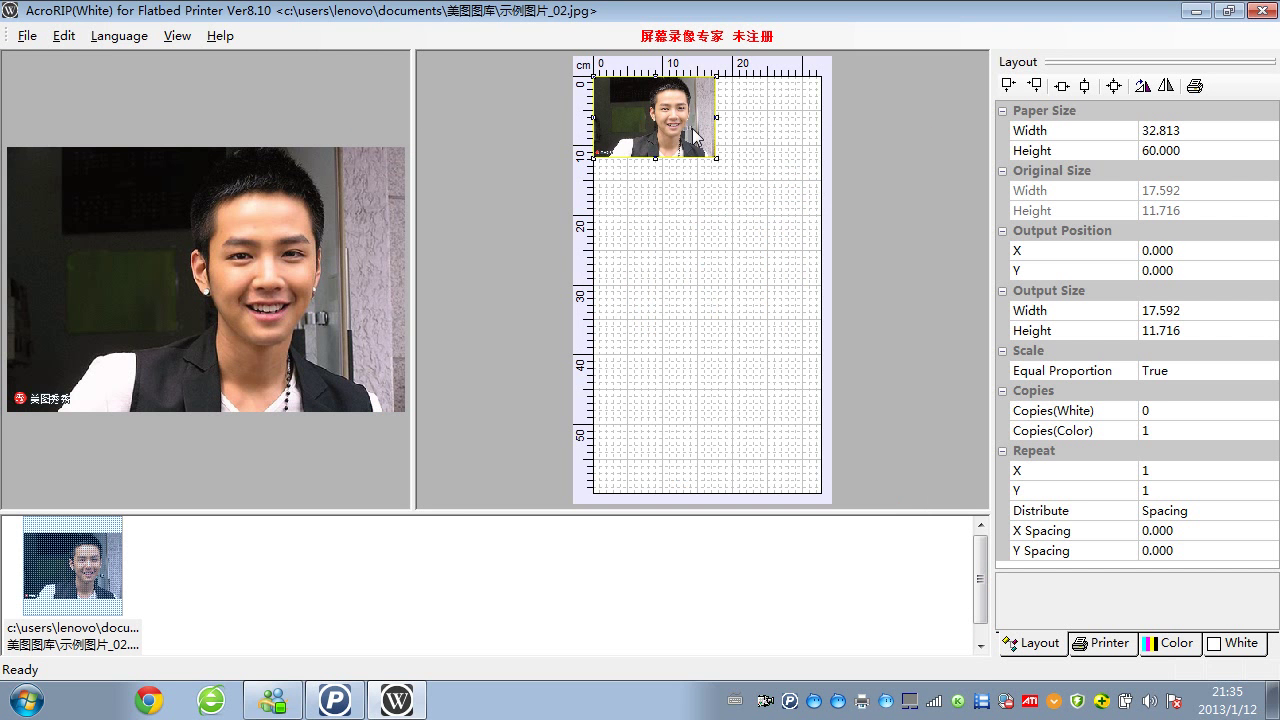
{"action": "left_click_drag", "start_coordinate": [694, 133], "coordinate": [804, 252]}
{"action": "left_click_drag", "start_coordinate": [728, 205], "coordinate": [704, 219]}
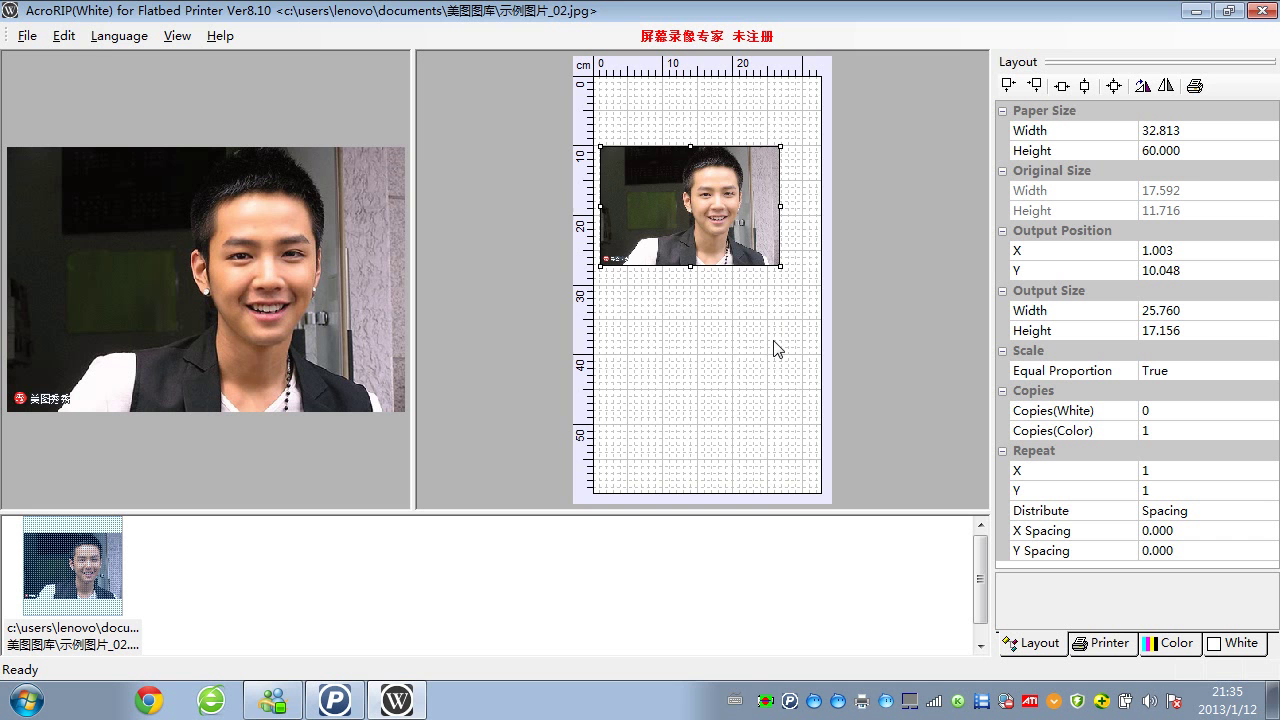
{"action": "key", "text": "ctrl+p"}
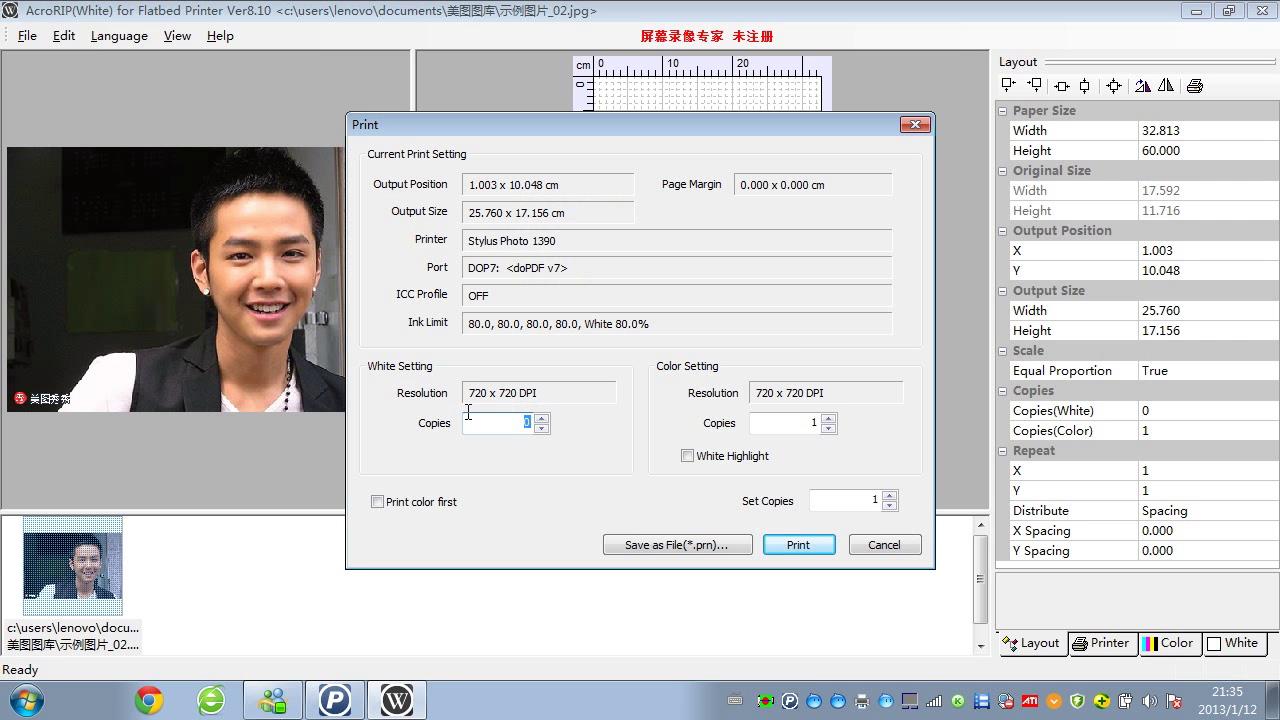
Step: Print the portrait with 1 white copy and Print color first off, then move it to 3.725 × 13.780 cm
{"action": "left_click", "coordinate": [541, 419]}
{"action": "left_click", "coordinate": [377, 503]}
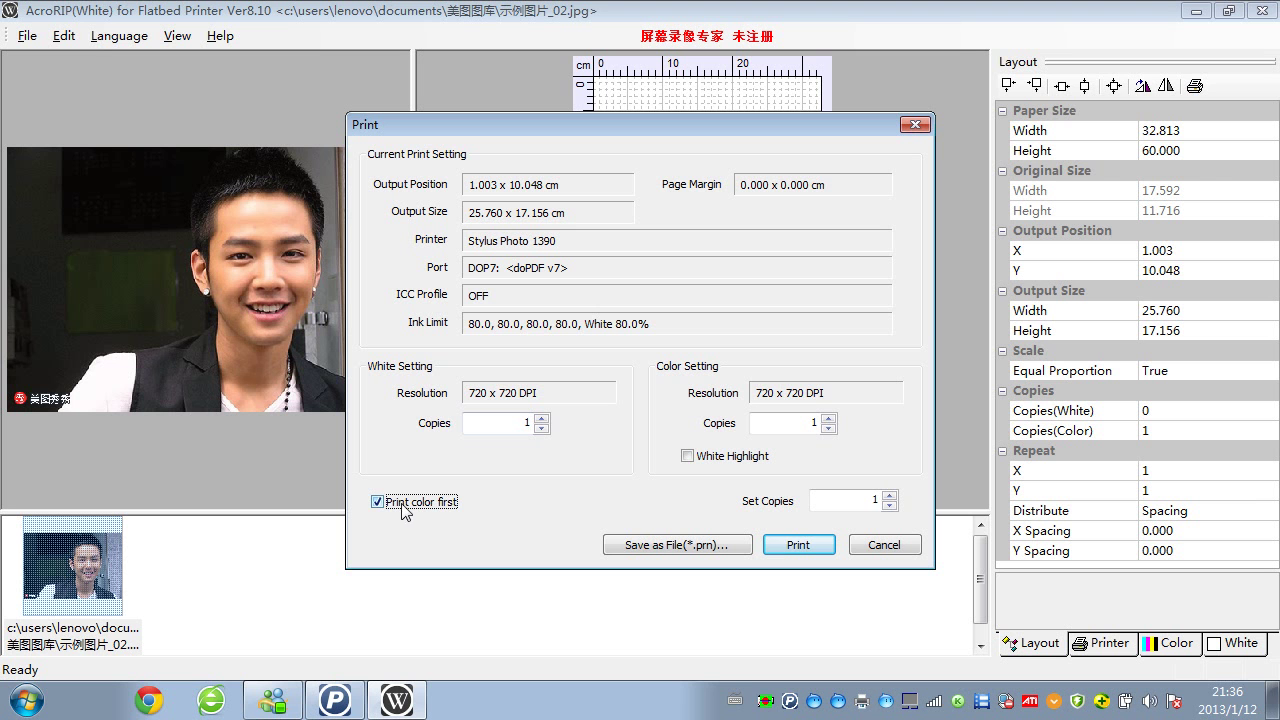
{"action": "left_click", "coordinate": [380, 503]}
{"action": "left_click", "coordinate": [798, 545]}
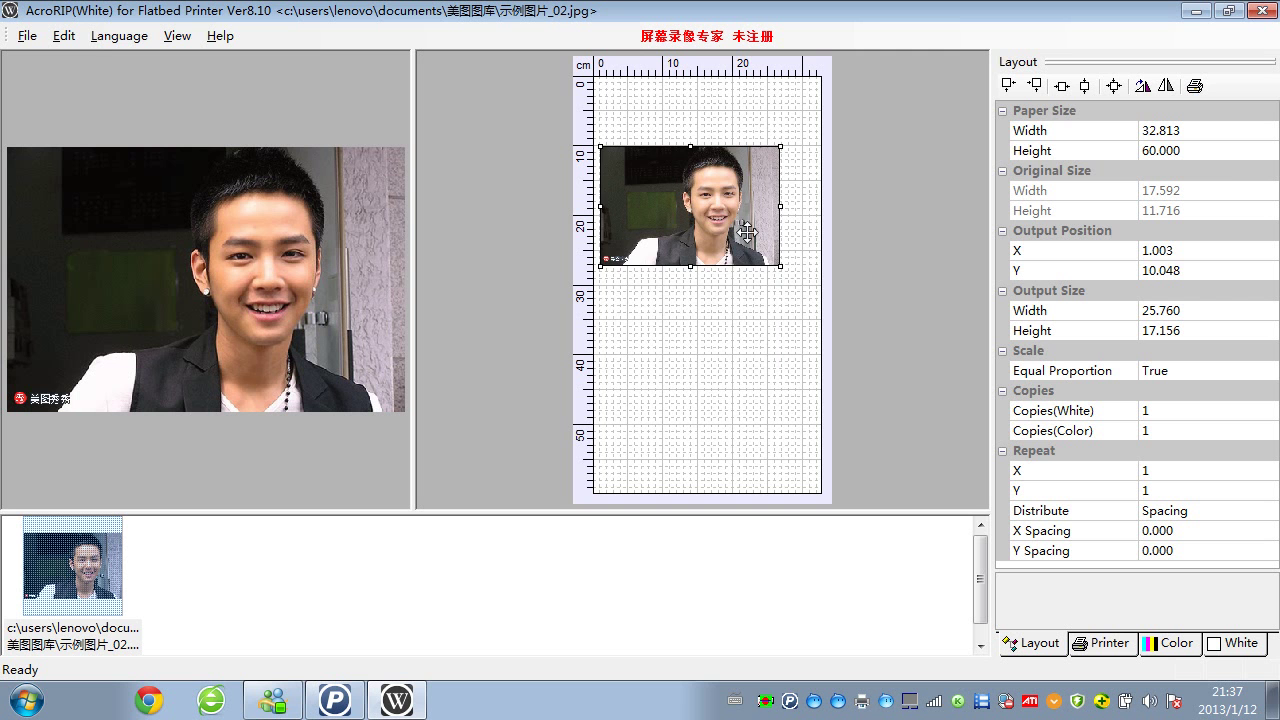
{"action": "left_click_drag", "start_coordinate": [744, 230], "coordinate": [762, 256]}
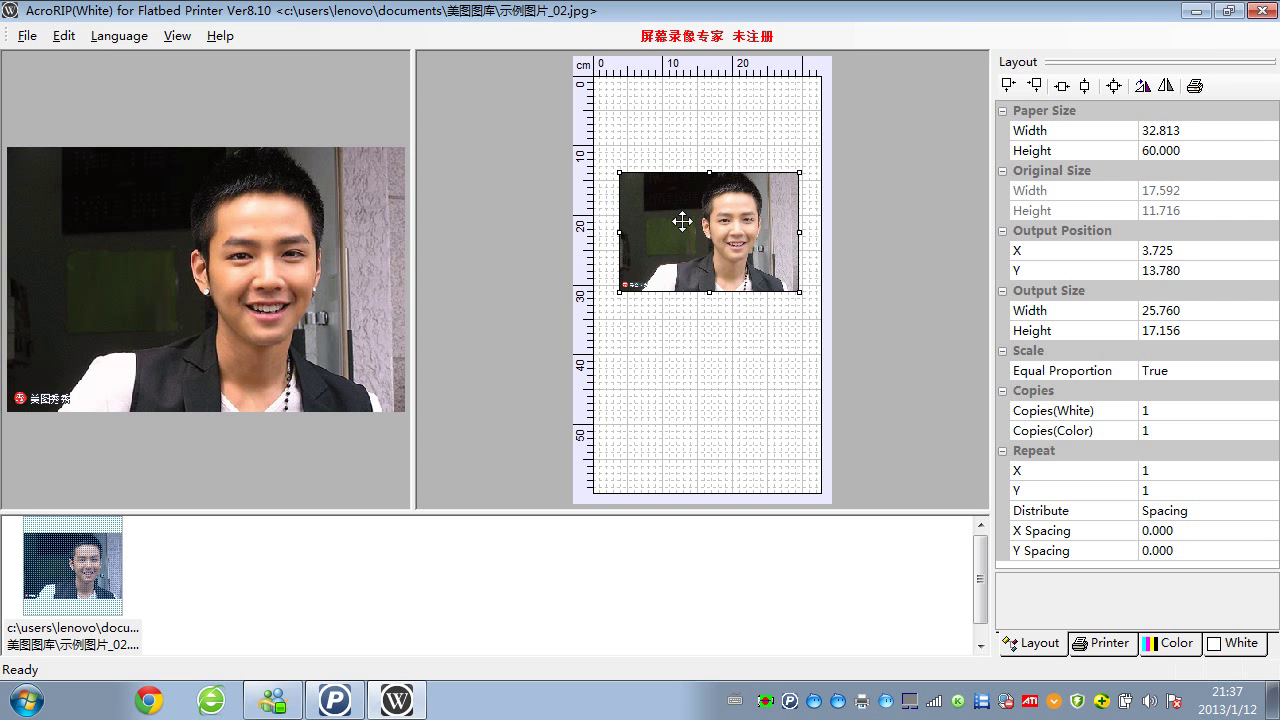